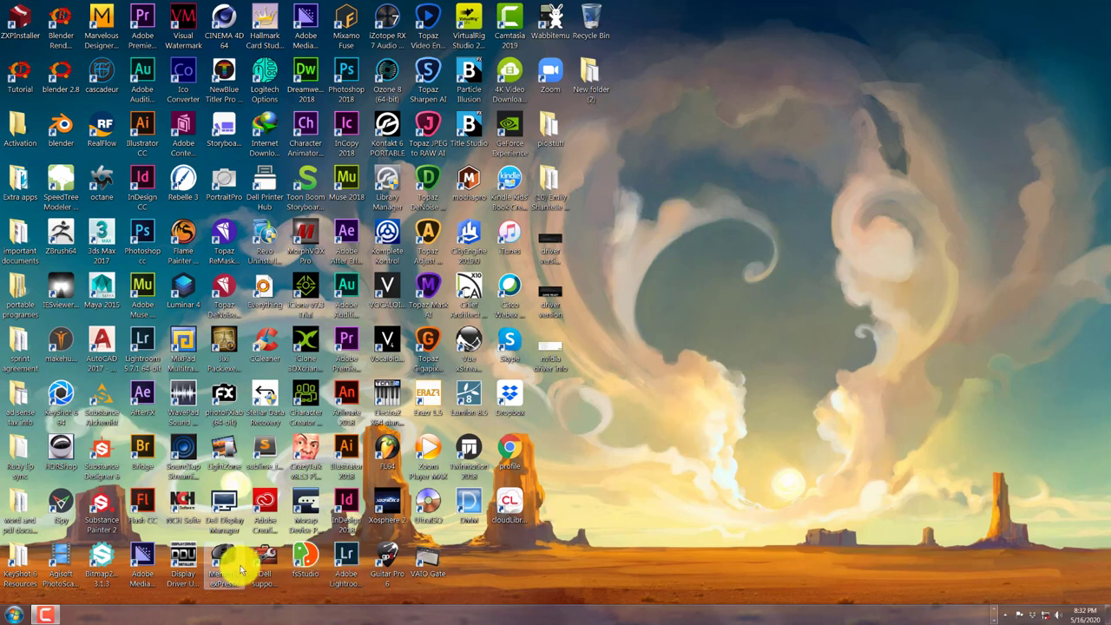
- Reveal the full row of pinned program icons on the Windows taskbar
left_click(992, 613)
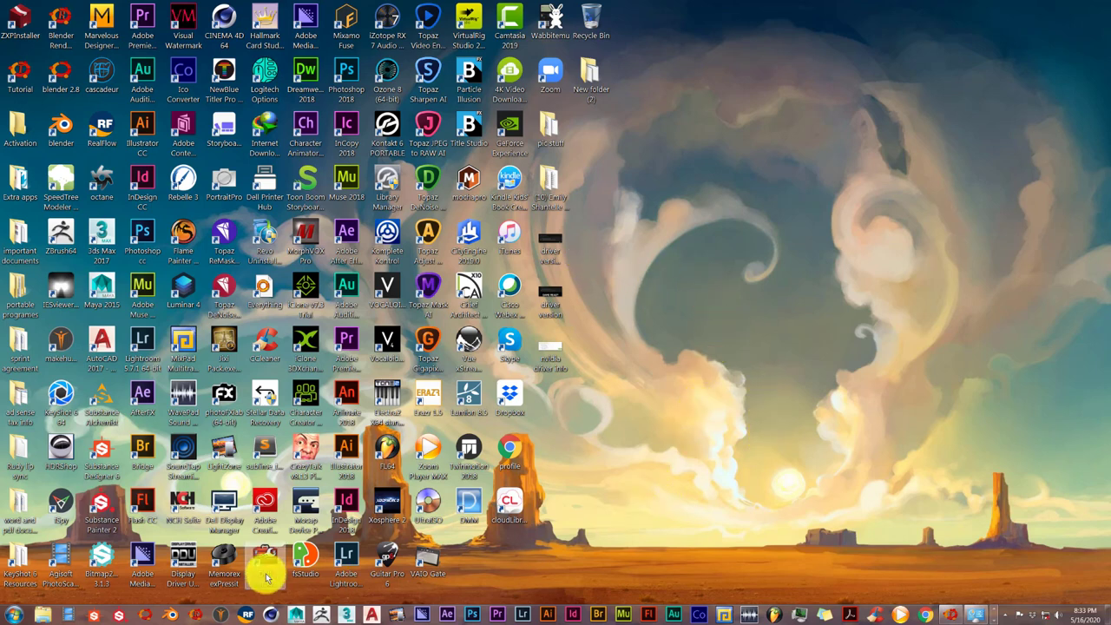
- Return to Blender and orbit the TURNTABLE scene from Top Orthographic into a perspective view of the character
left_click(946, 617)
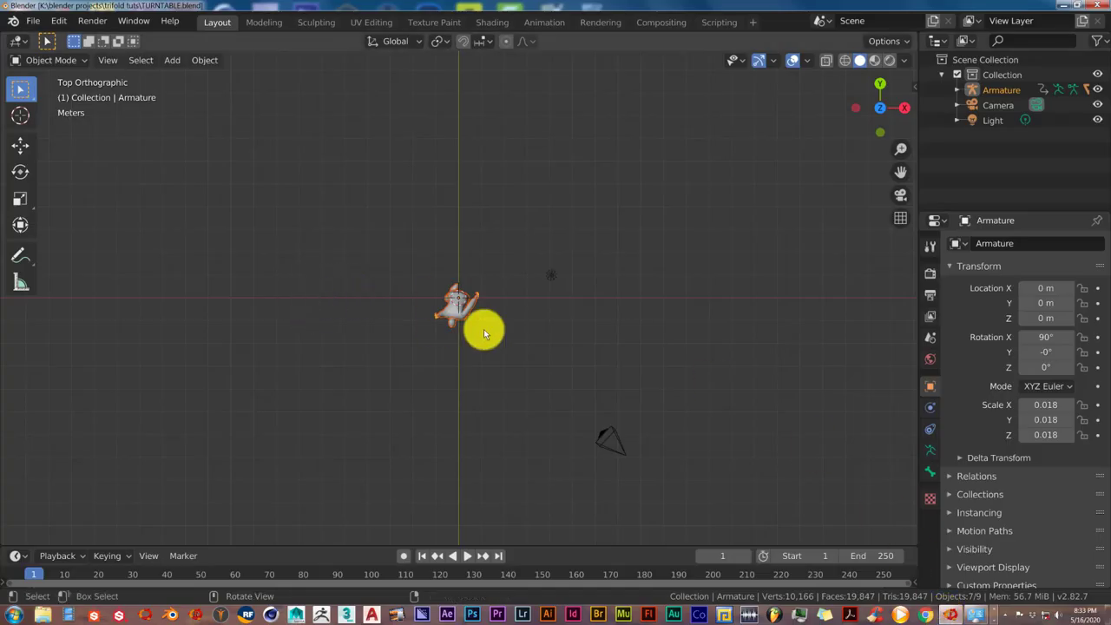
middle_click_drag(484, 335, 539, 307)
scroll(475, 314, "up", 4)
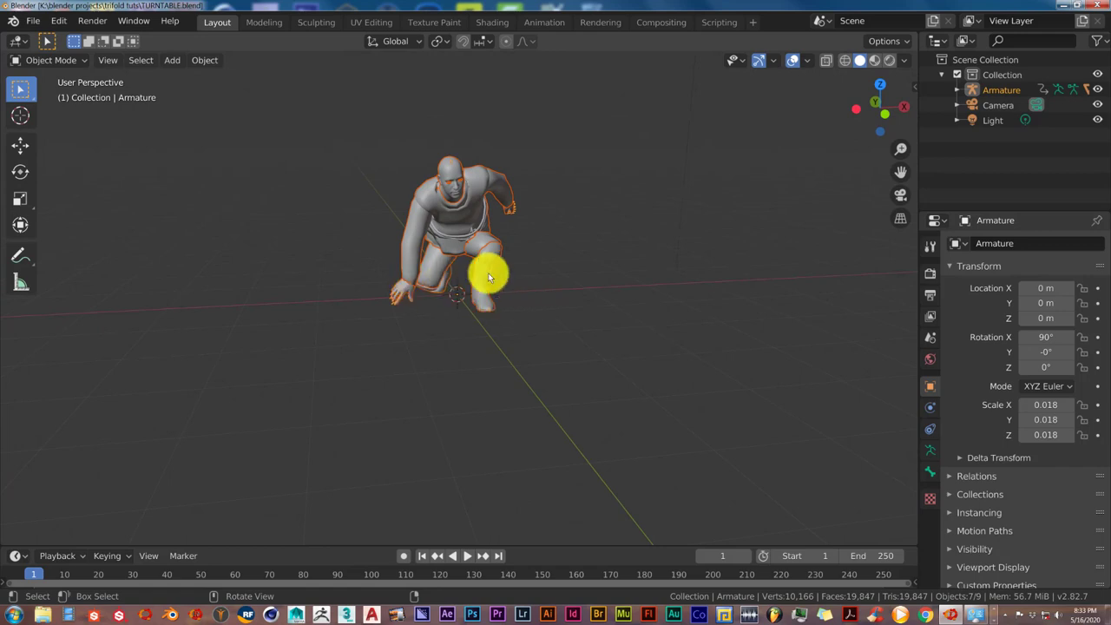
scroll(497, 276, "down", 3)
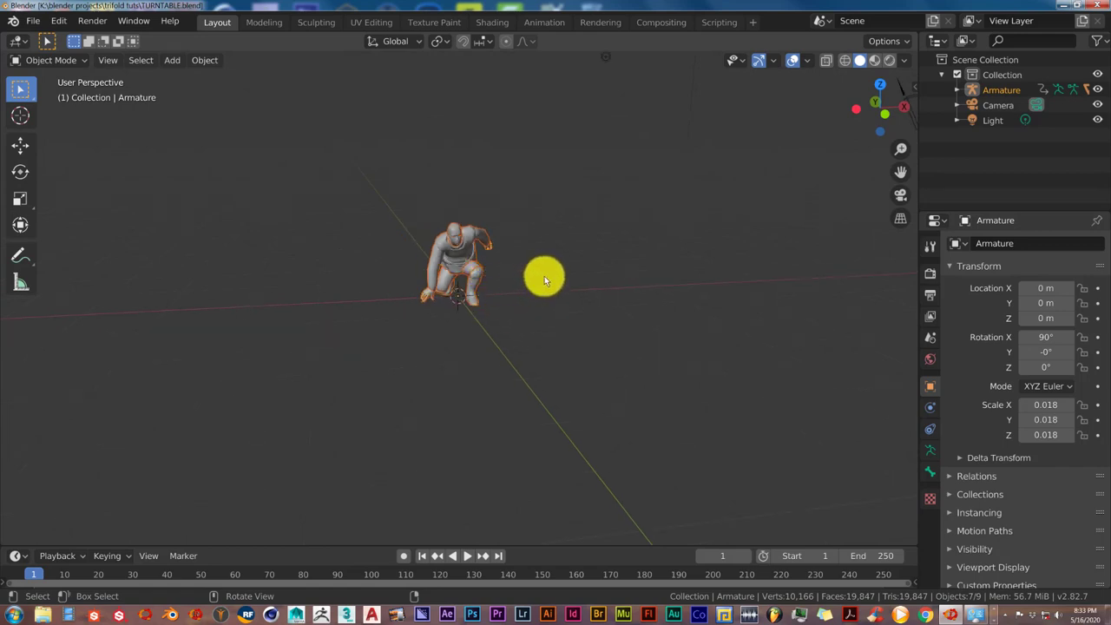
- Enable the 'Animation: Turnaround Camera' add-on from Preferences > Add-ons, found by searching 'turn'
left_click(58, 24)
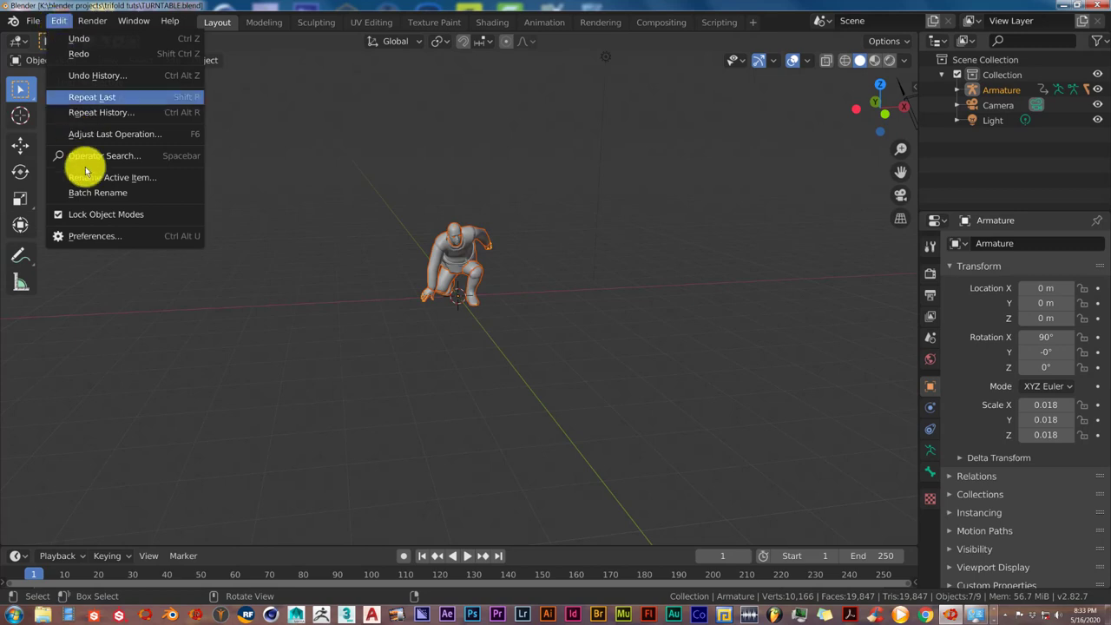
left_click(90, 237)
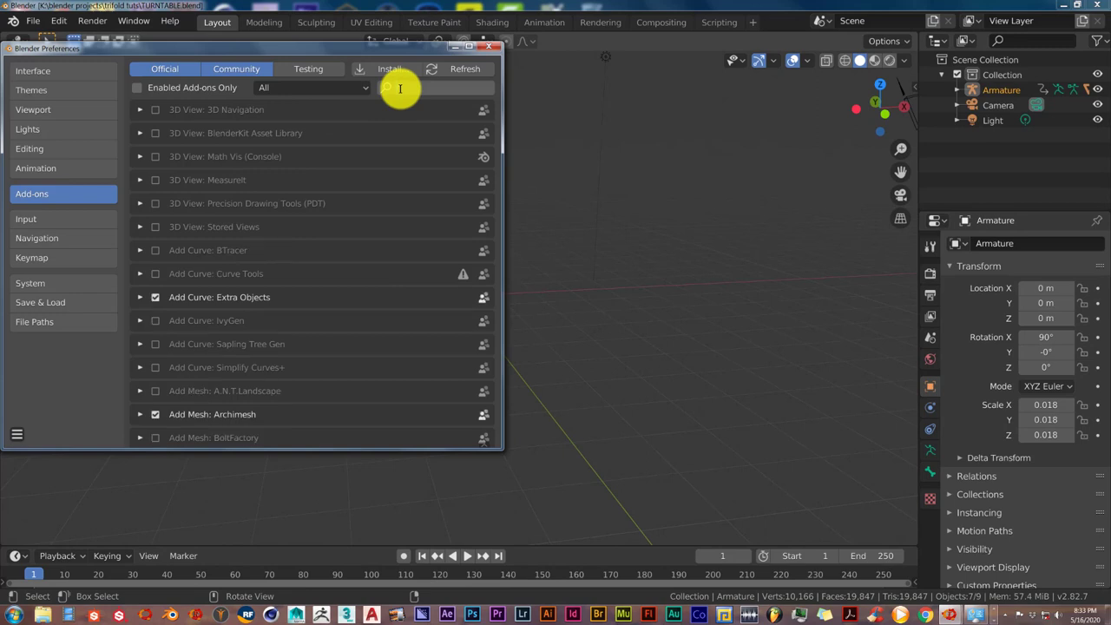
type("tur")
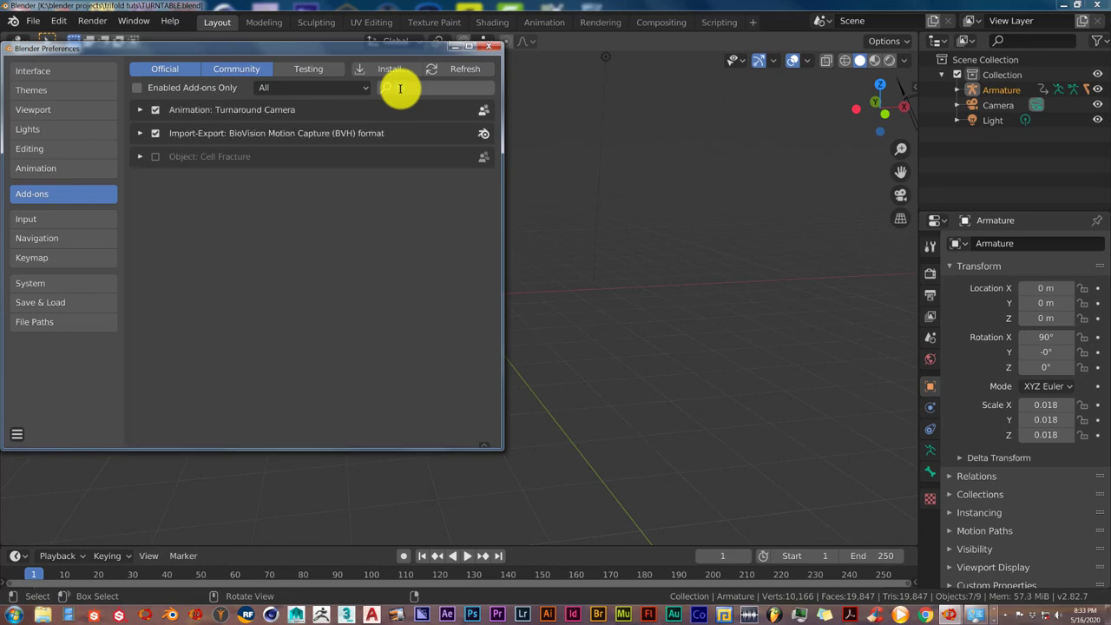
type("n")
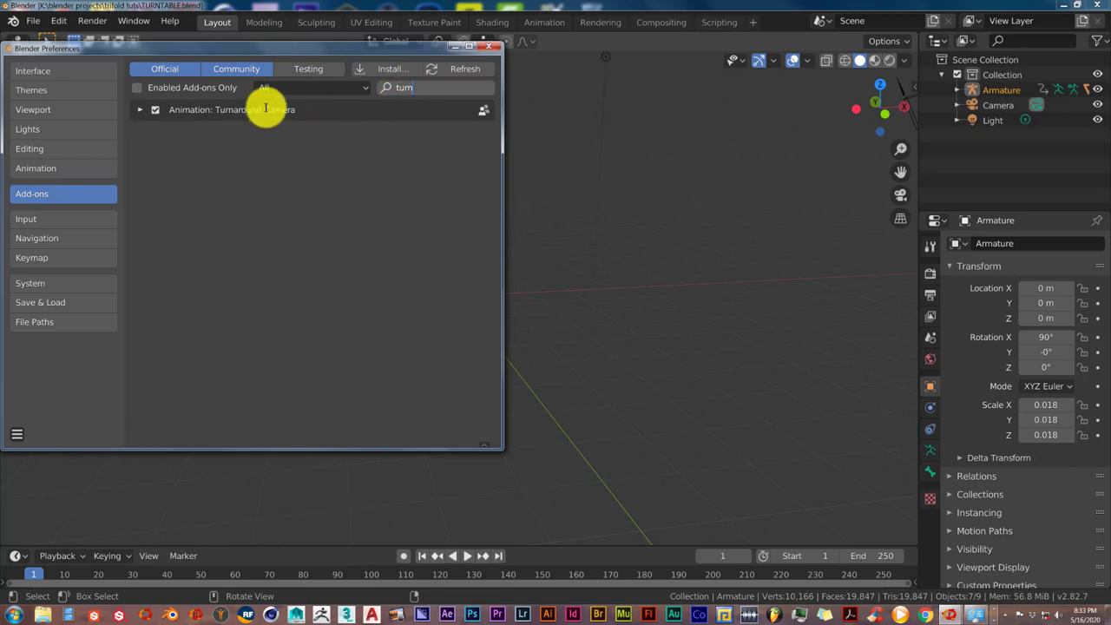
left_click(156, 110)
left_click(154, 108)
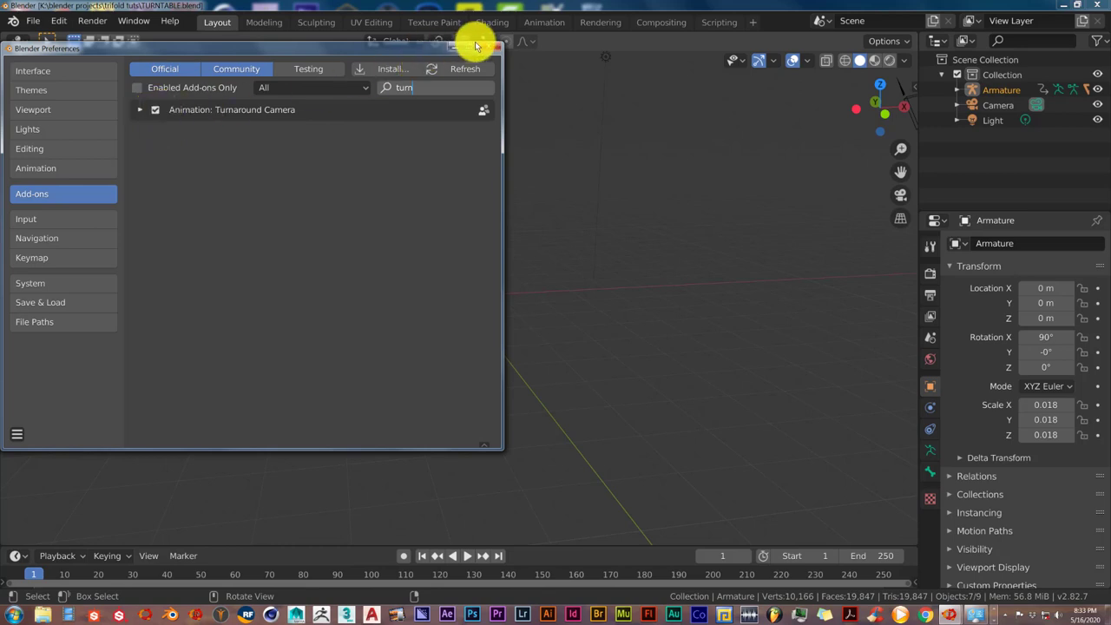
left_click(489, 45)
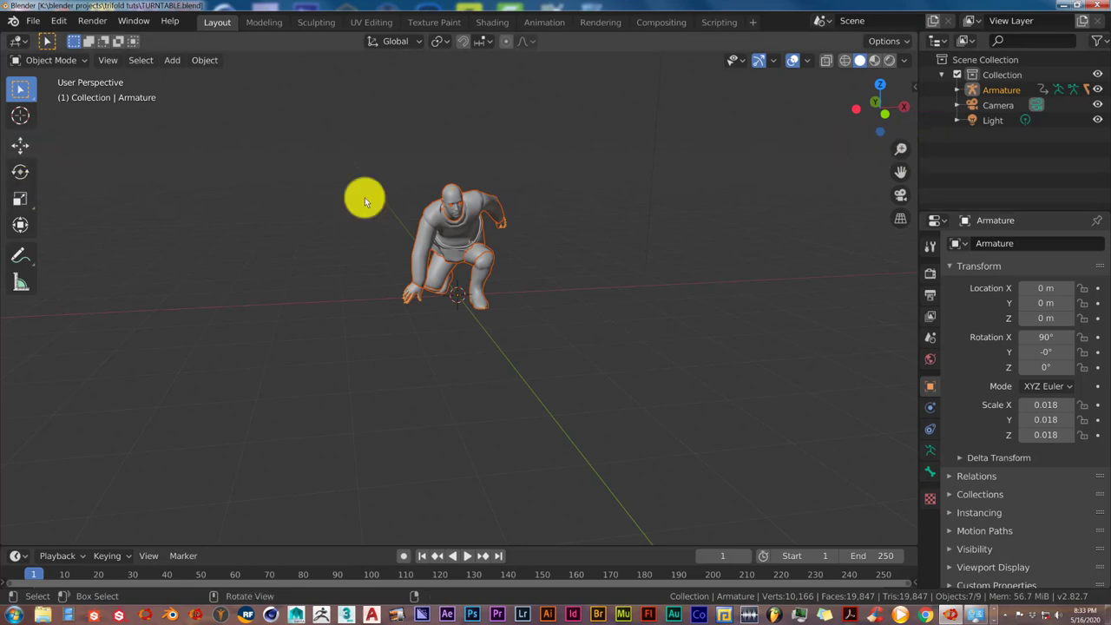
- Show the sidebar's Animate tab and expand the Turnaround Camera panel
left_click(913, 86)
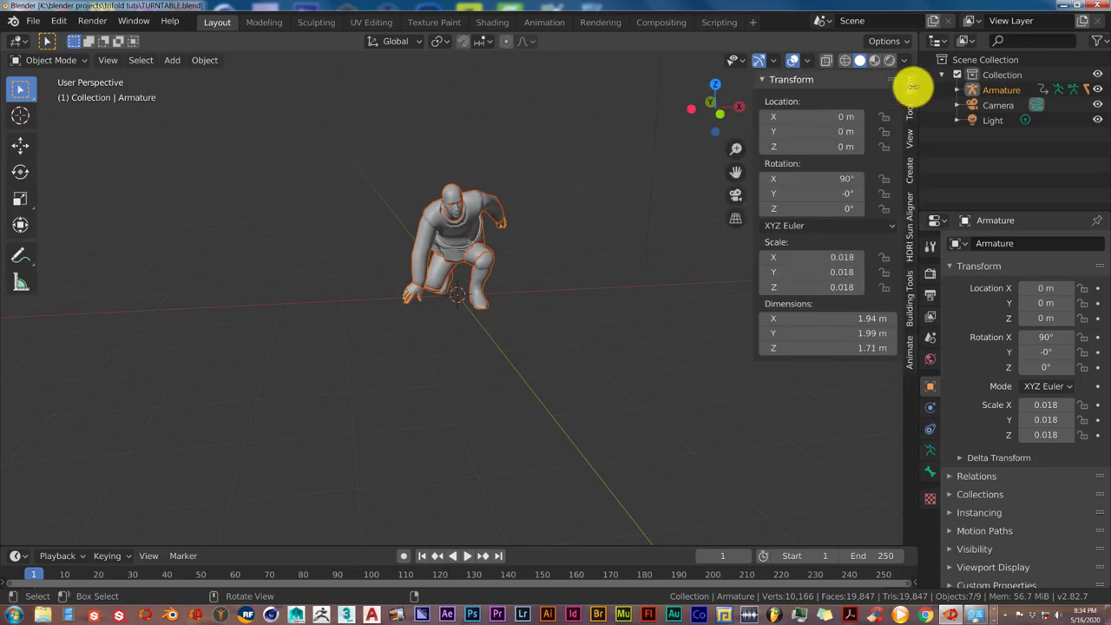
left_click(911, 356)
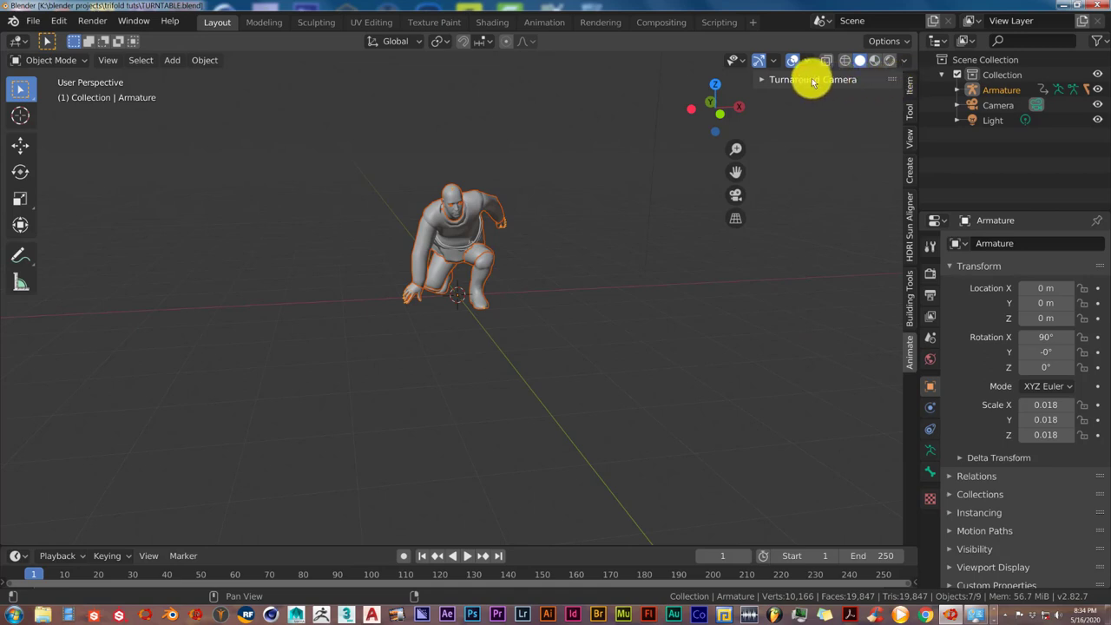
left_click(762, 81)
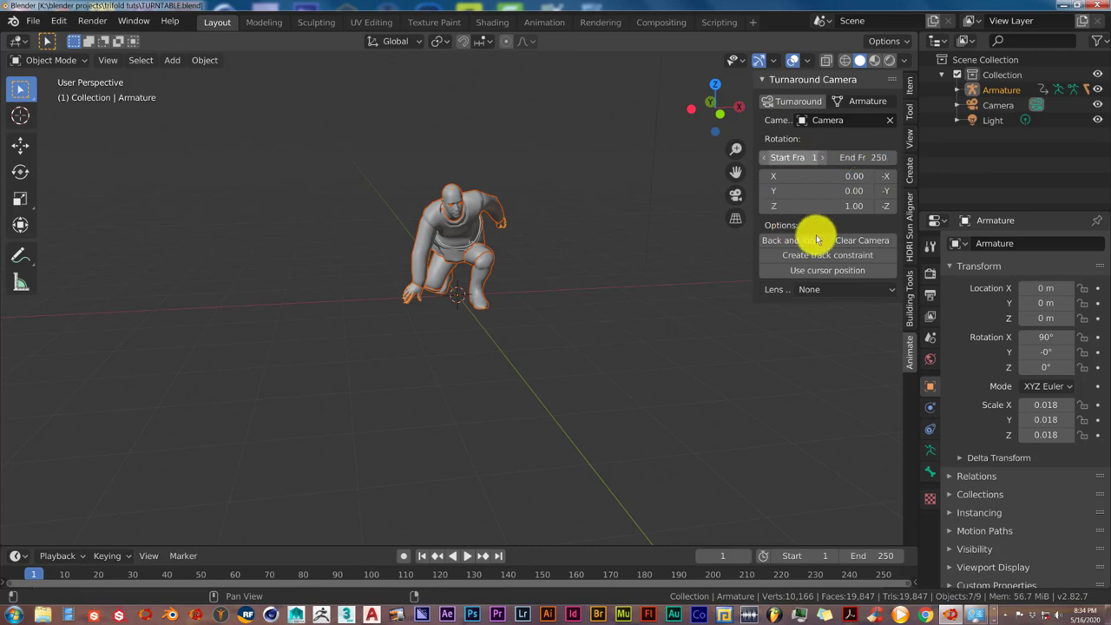
- Orbit, pan and zoom out until both the crouching character and the camera are in view
middle_click_drag(590, 304, 534, 325)
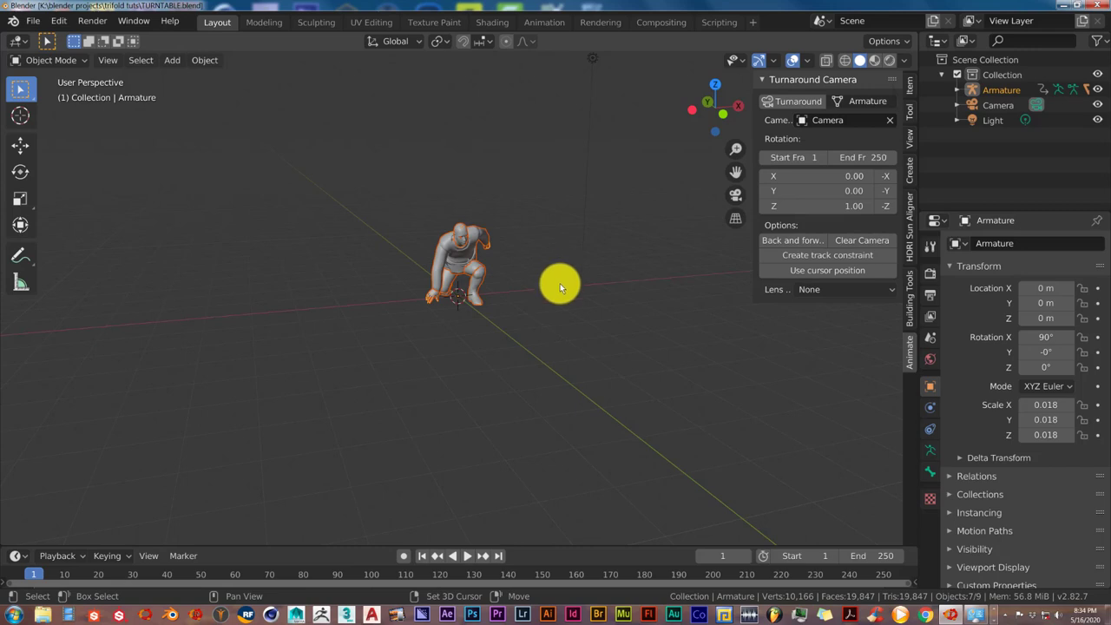
middle_click_drag(593, 316, 496, 324, "shift")
scroll(497, 324, "down", 2)
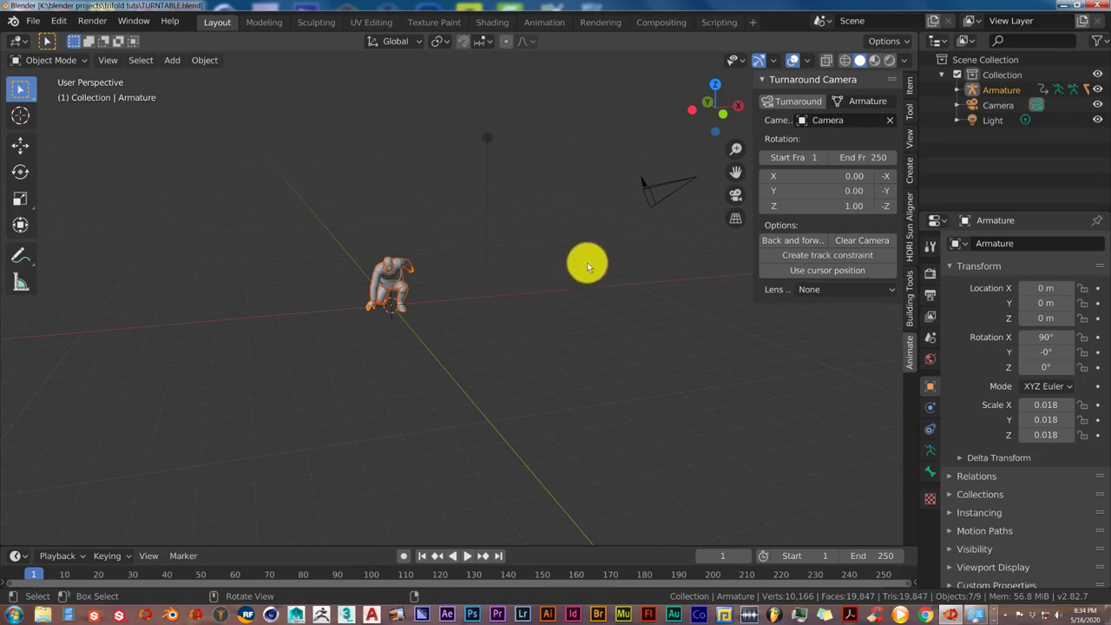
- Select the scene camera, then orbit and zoom around to see it beside the character
left_click(643, 190)
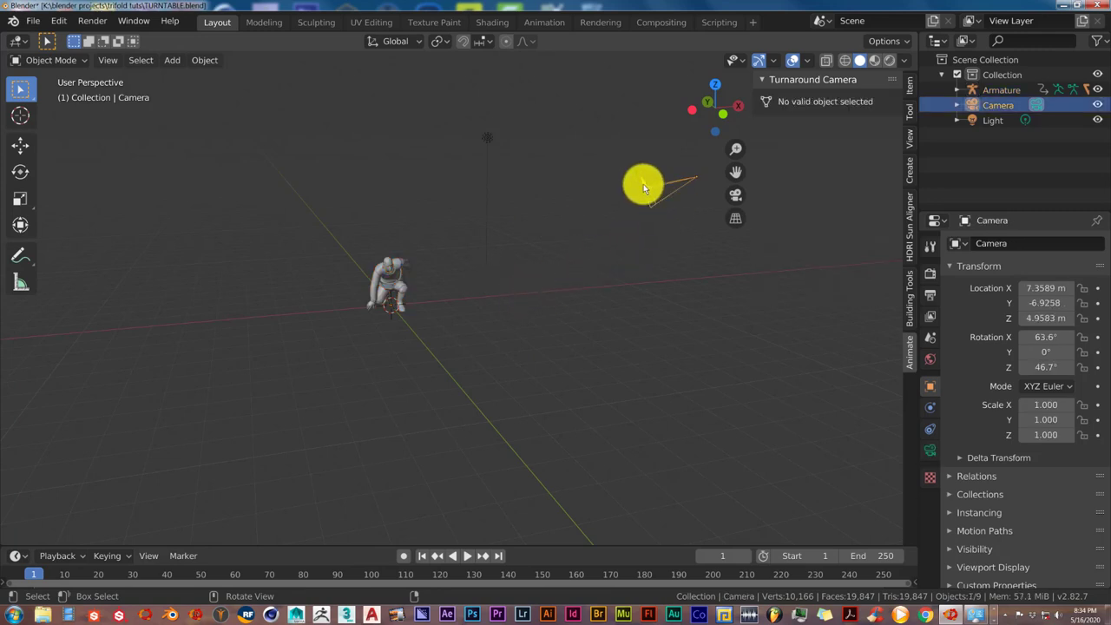
middle_click_drag(655, 263, 660, 248)
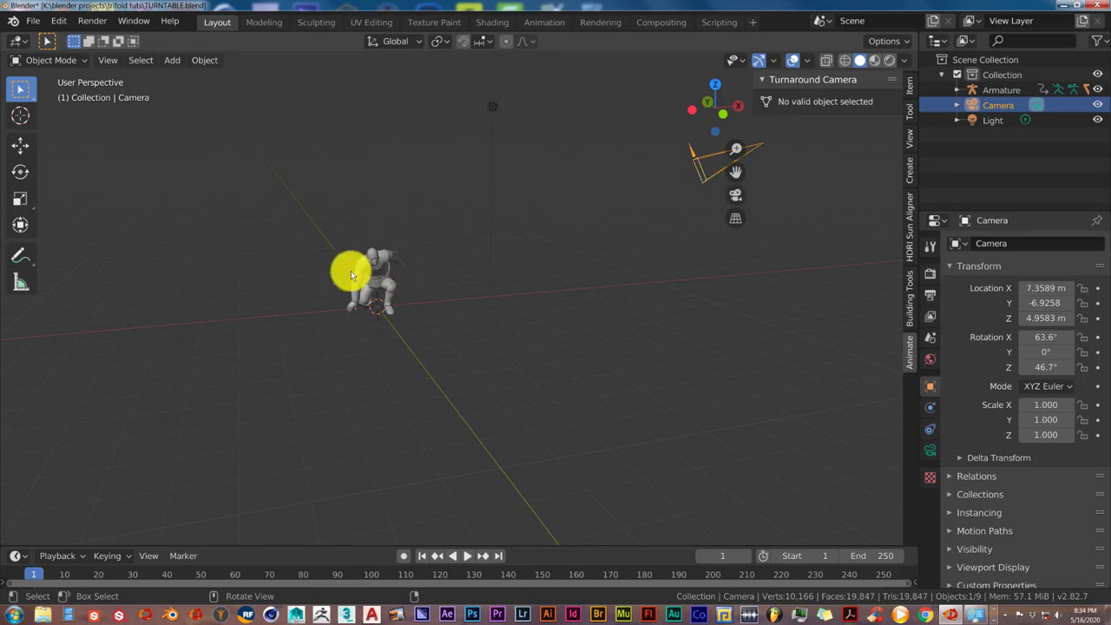
scroll(392, 291, "down", 2)
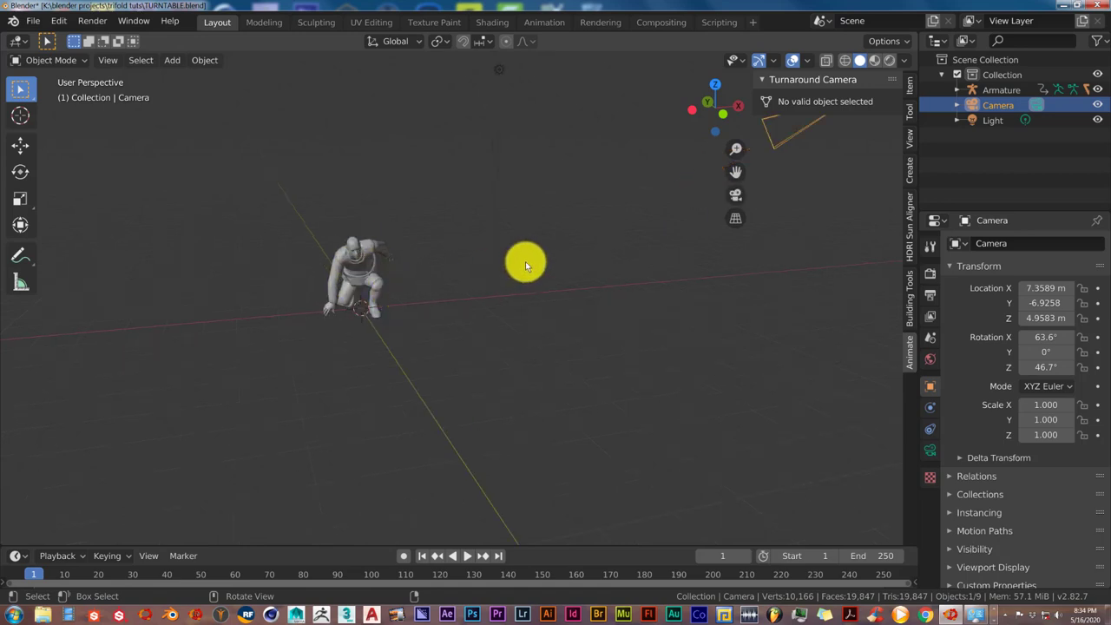
middle_click_drag(533, 274, 568, 264)
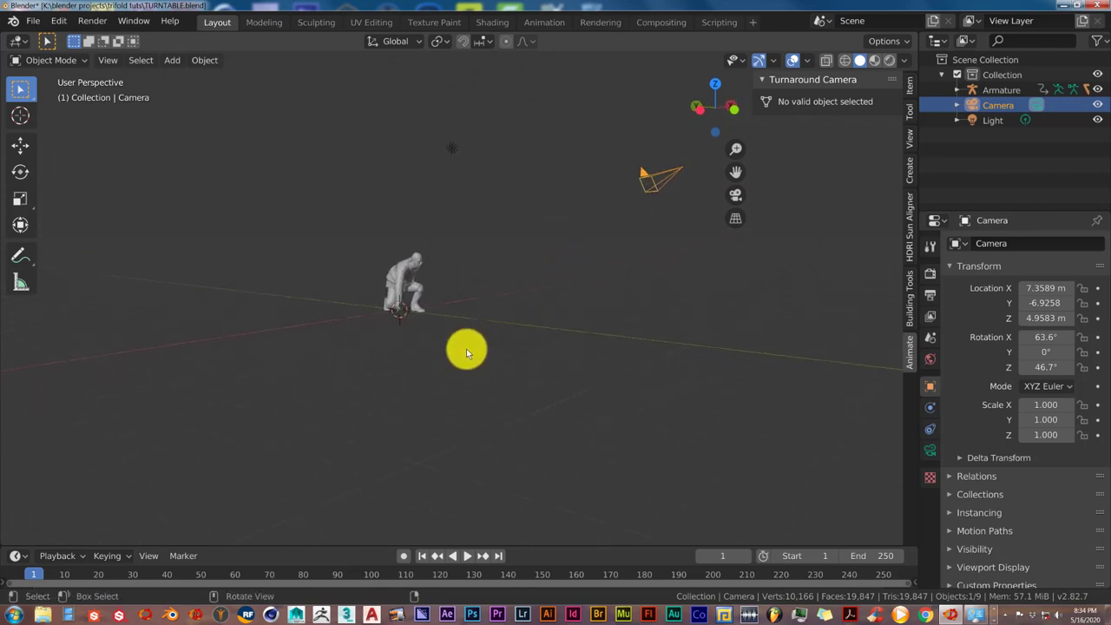
scroll(414, 322, "up", 2)
mouse_move(414, 321)
middle_mouse_down()
mouse_move(425, 312)
mouse_move(397, 320)
middle_mouse_up()
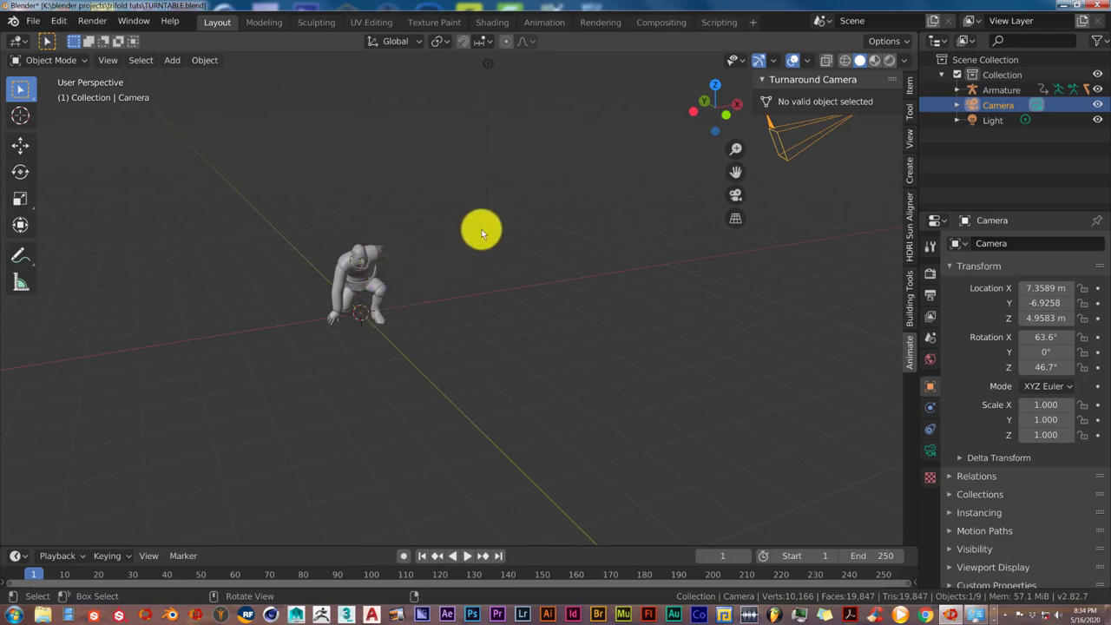
middle_click_drag(391, 318, 417, 270)
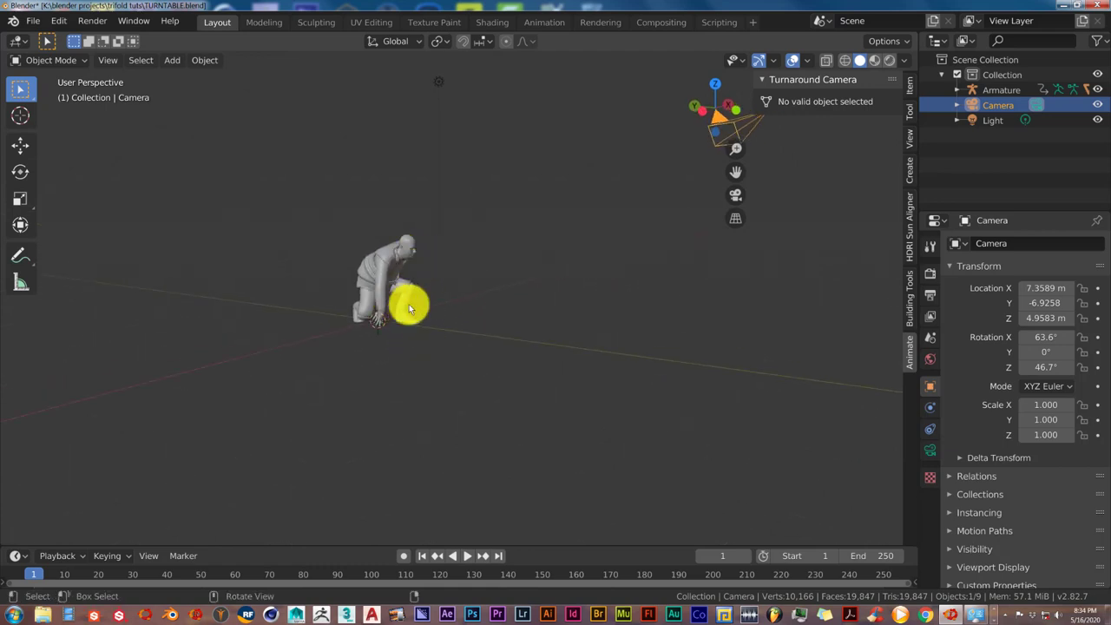
middle_click_drag(564, 266, 506, 289)
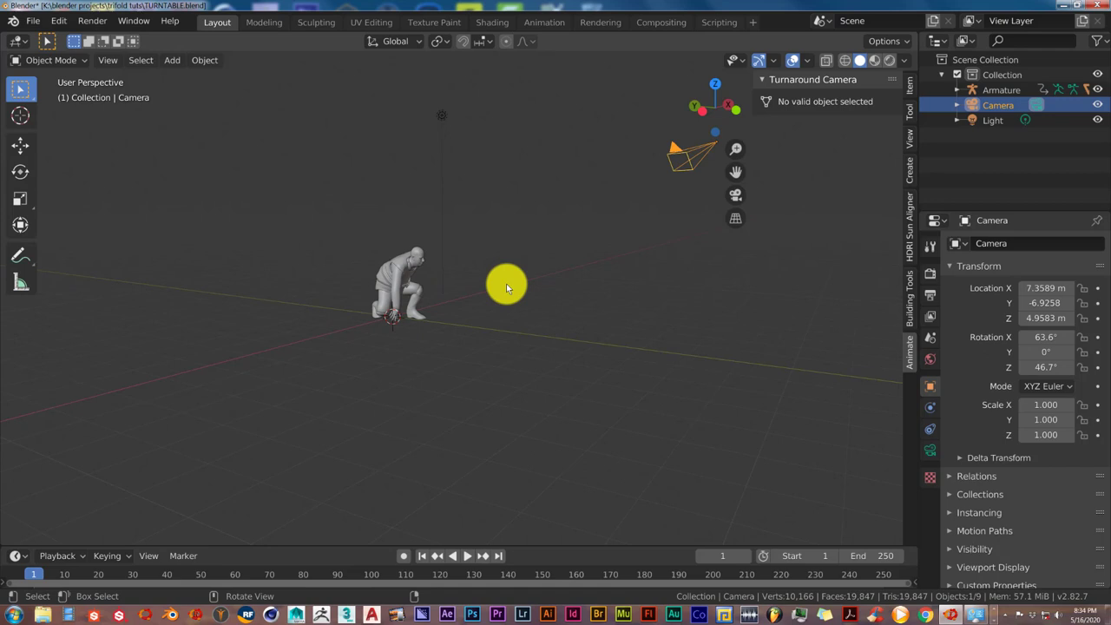
middle_click_drag(499, 301, 469, 308)
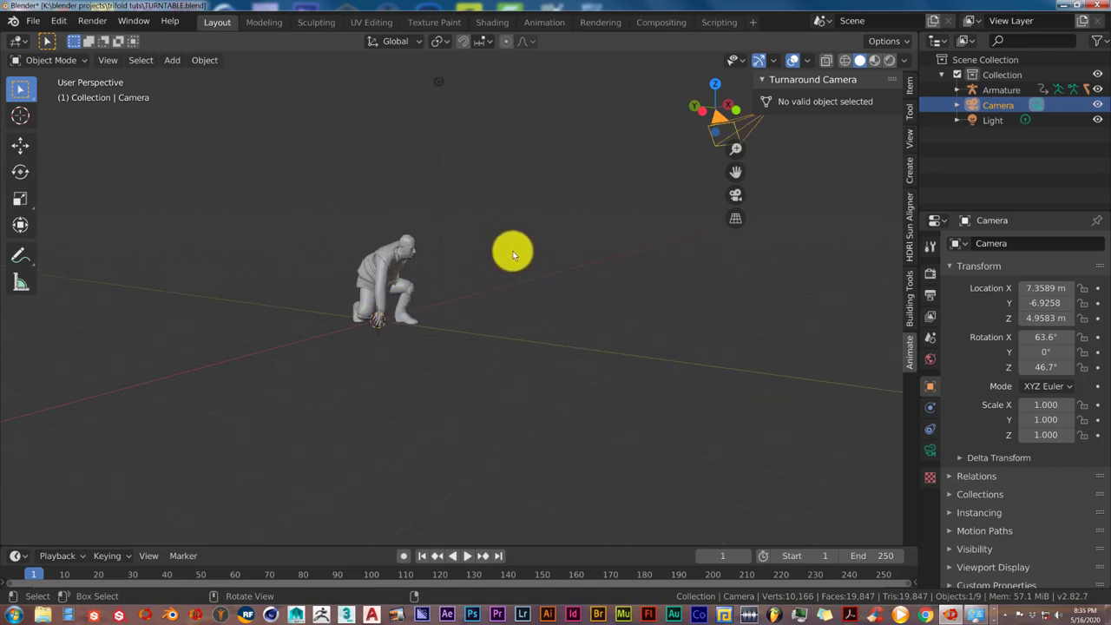
- Select the character's Tops mesh and turn on 'Use cursor position' in the Turnaround Camera panel
left_click(384, 252)
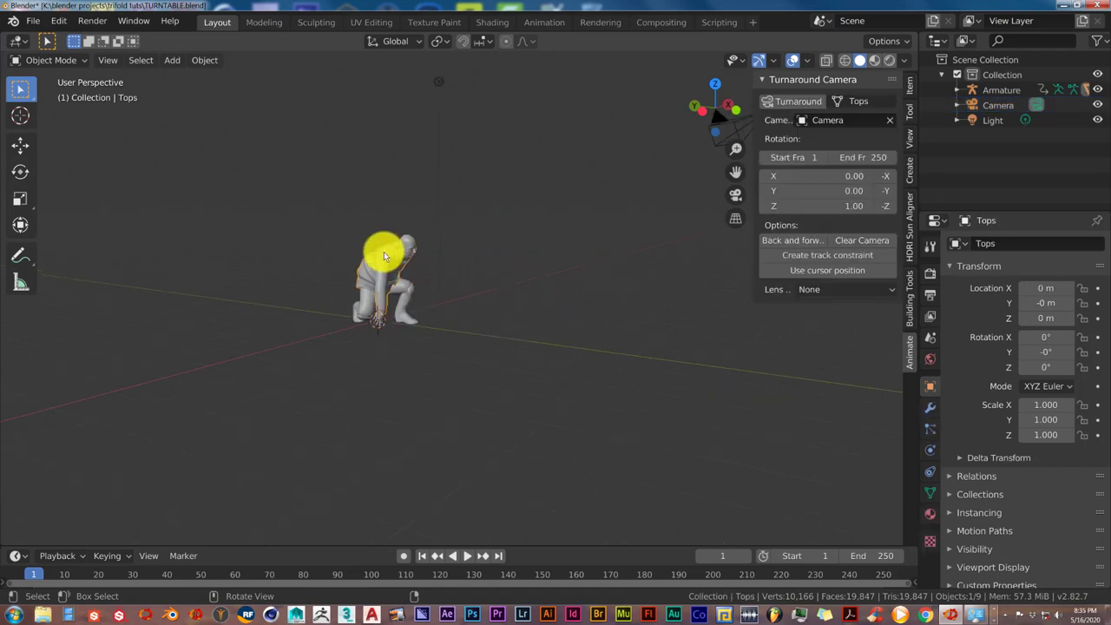
middle_click_drag(594, 349, 580, 350)
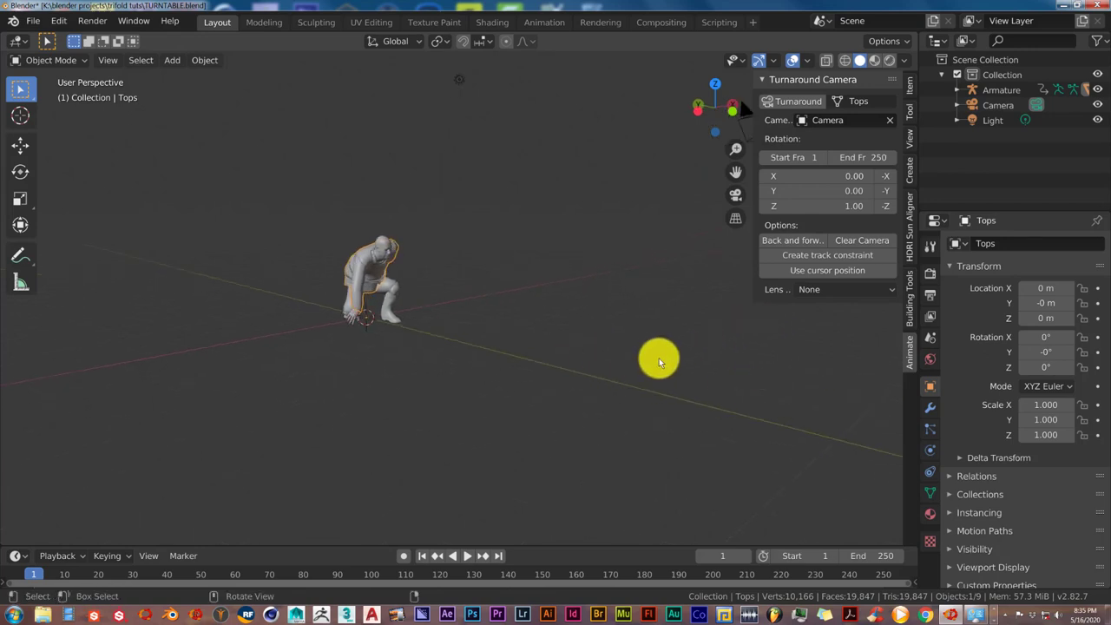
left_click(783, 271)
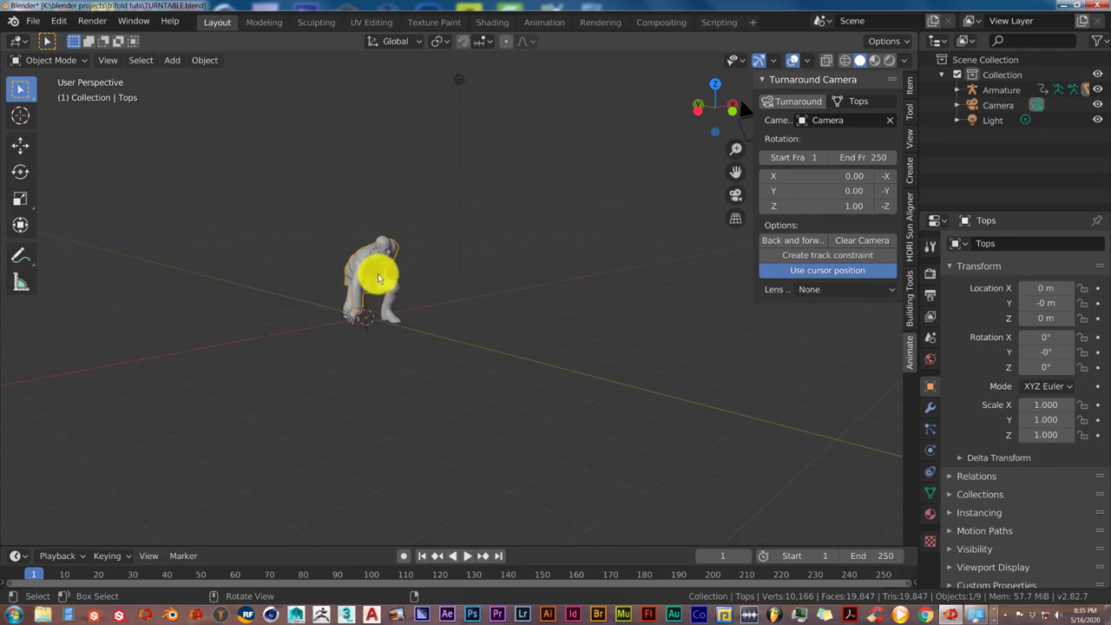
- Place the 3D cursor on the character's body with the Cursor tool
left_click(20, 115)
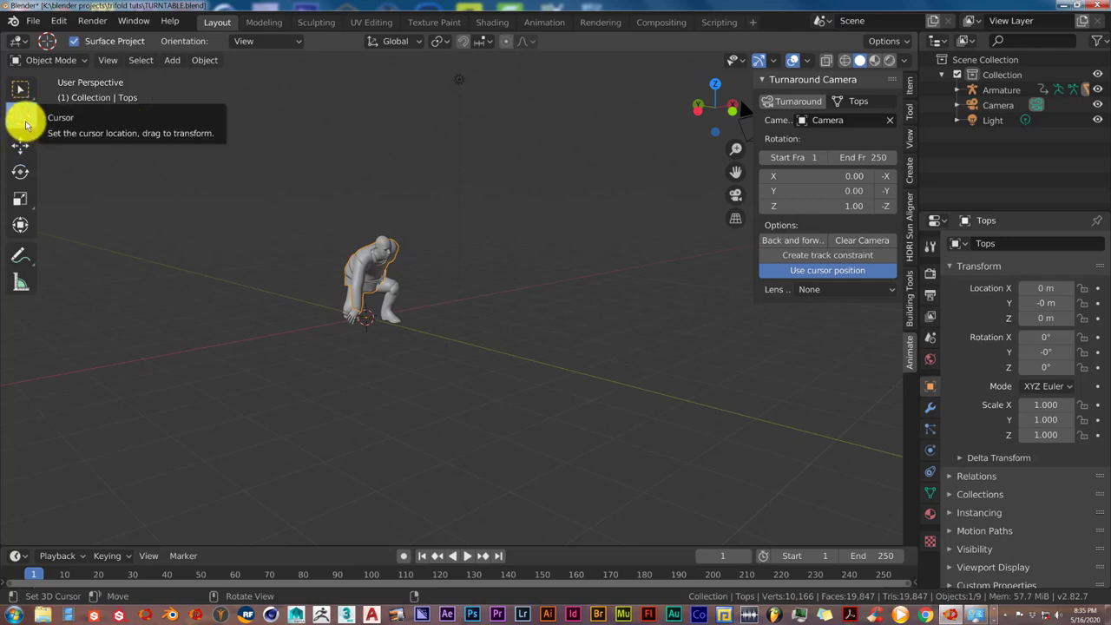
left_click(369, 276)
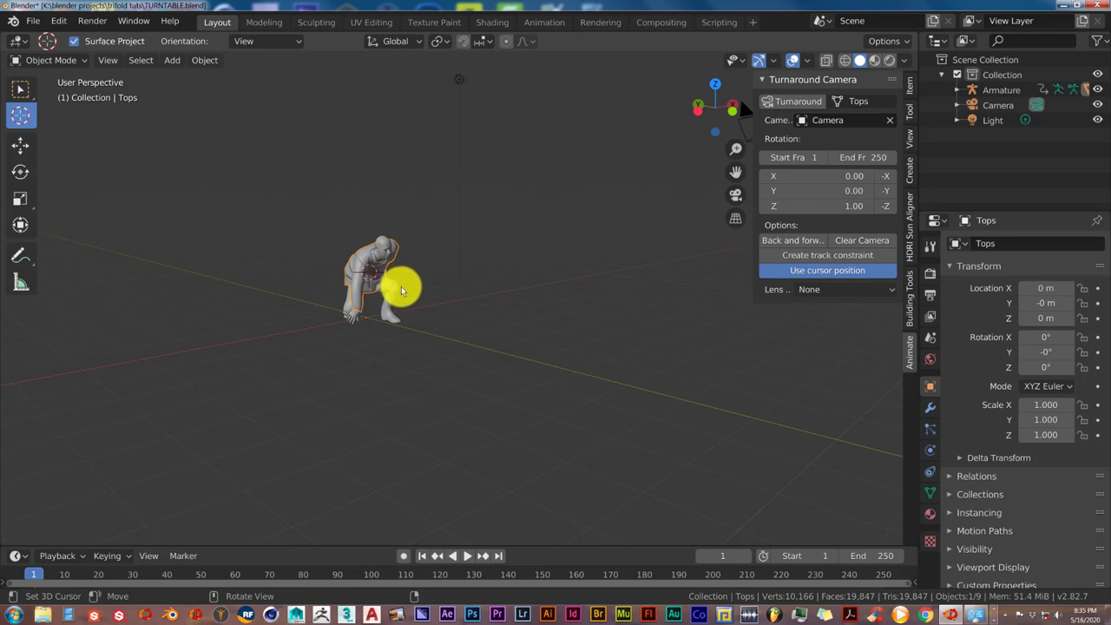
middle_click_drag(441, 296, 413, 304)
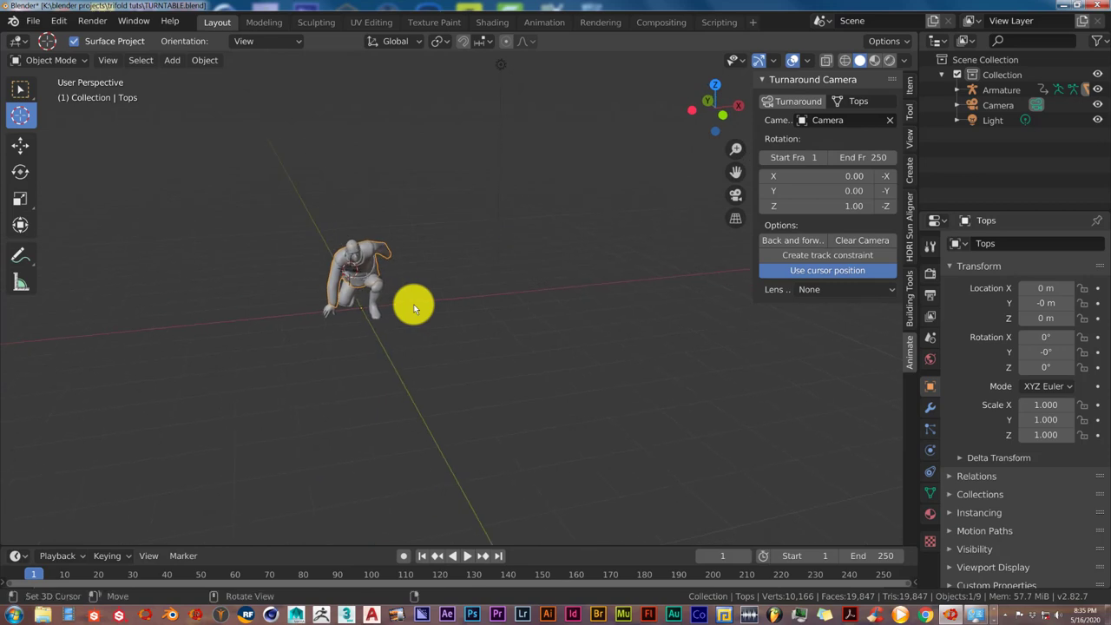
- Enable 'Create track constraint' and generate the turnaround camera around the character
left_click(778, 255)
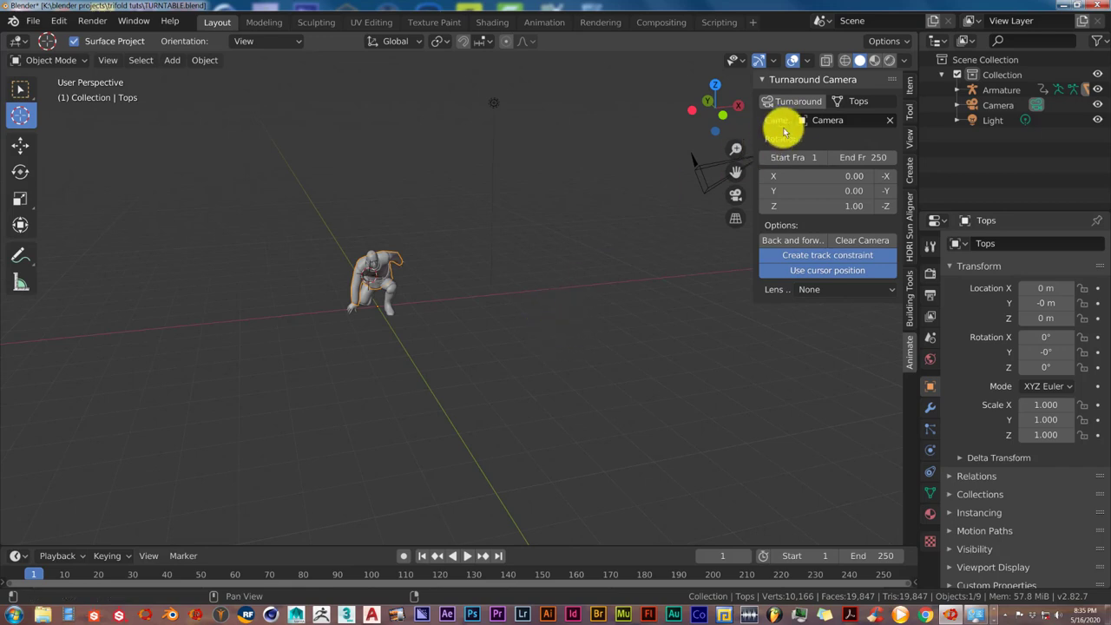
left_click(781, 101)
middle_click_drag(591, 317, 547, 416)
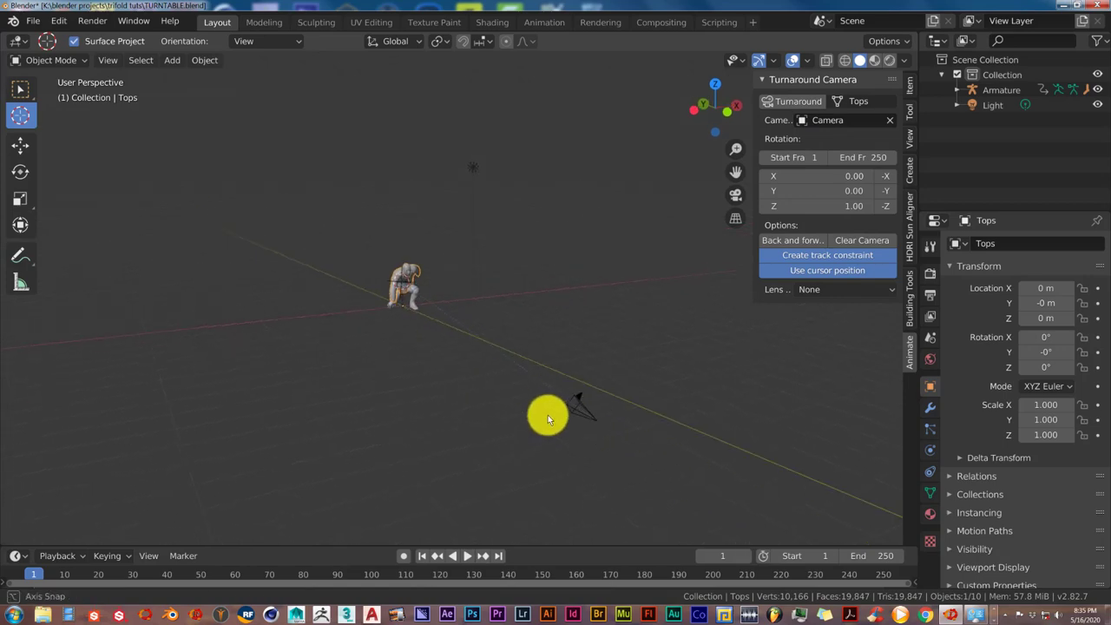
- Play the turntable animation through the camera view (Numpad 0), then stop and rewind to frame 1
middle_click_drag(547, 415, 548, 414)
key("KP_0")
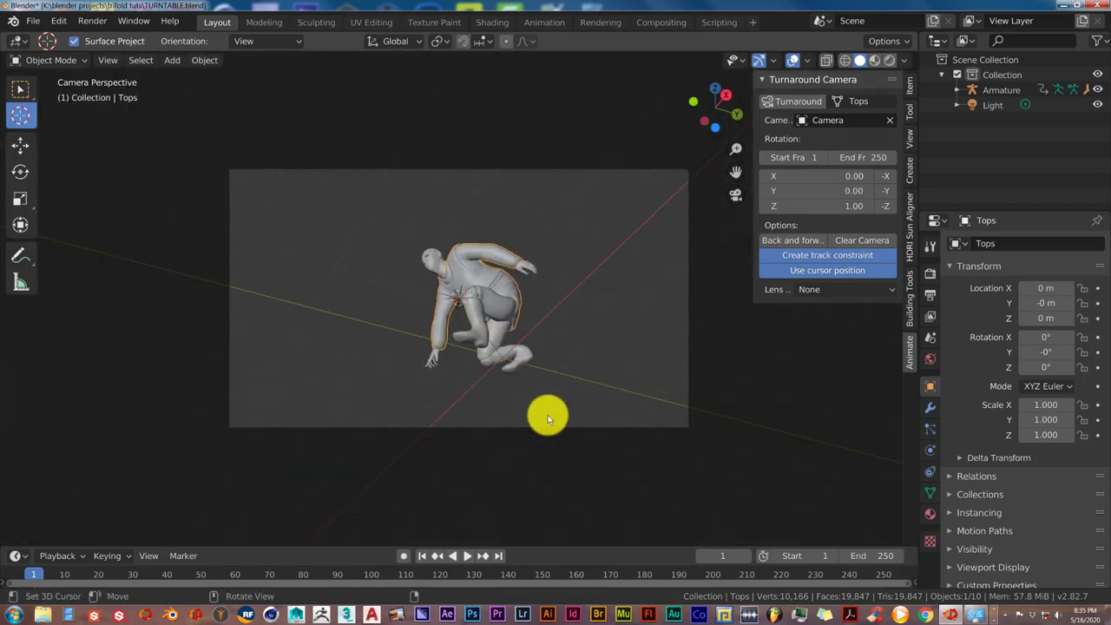
key("space")
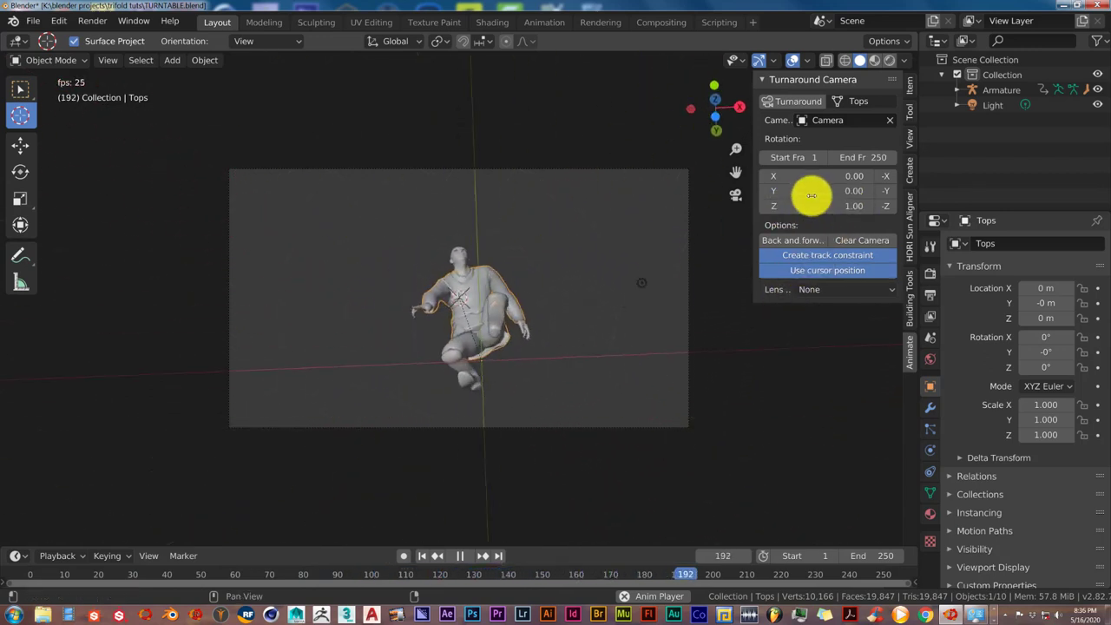
left_click(459, 554)
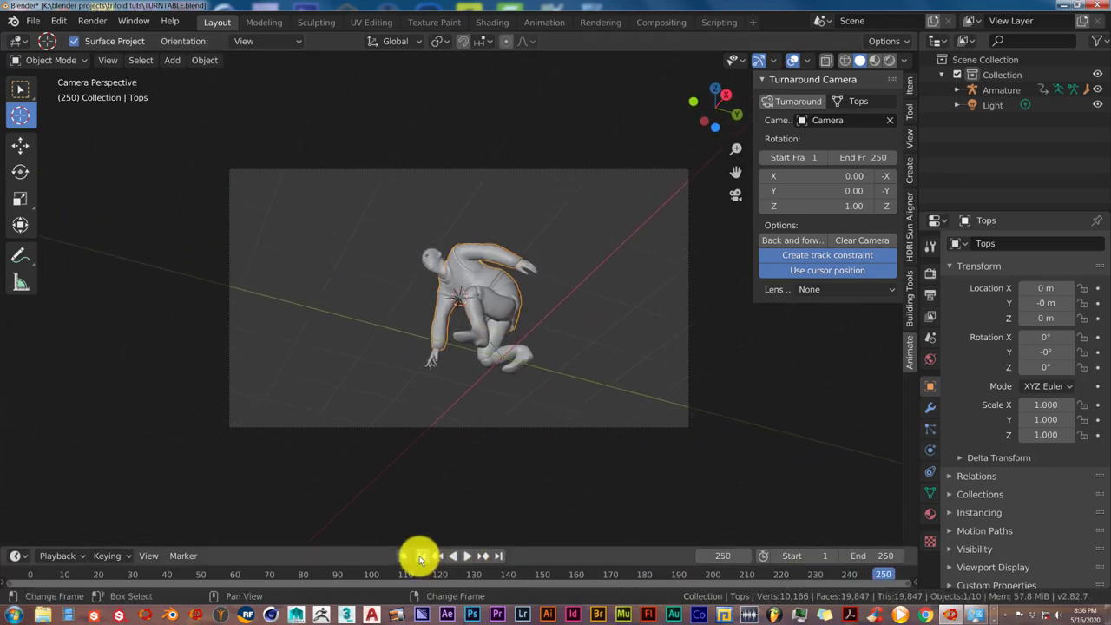
left_click(421, 555)
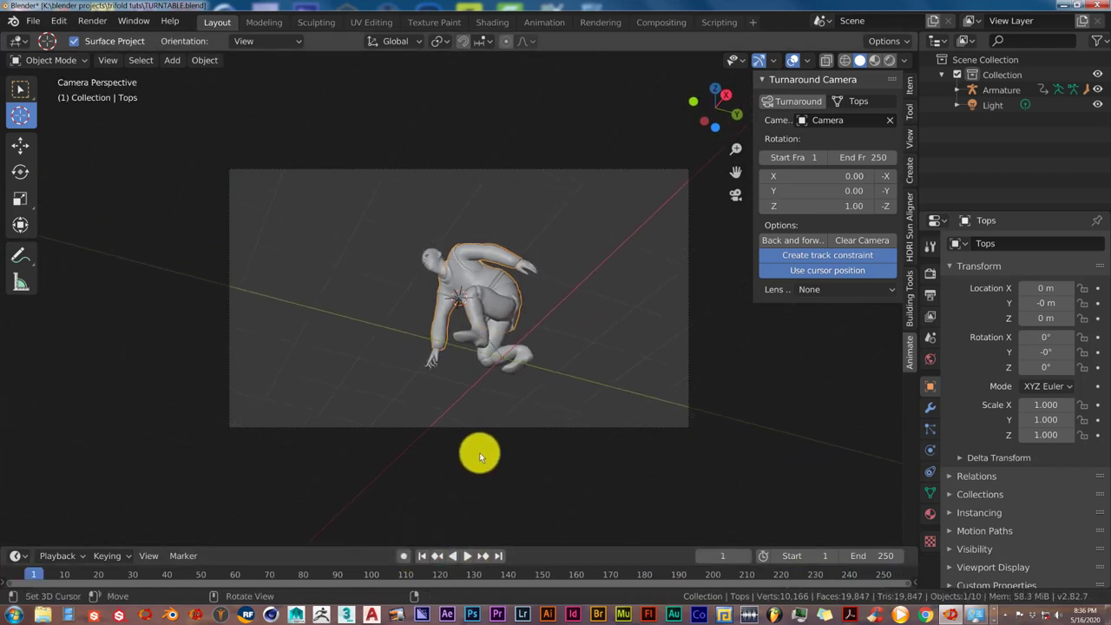
- Leave camera view, set Z revolutions to 0, and dismiss the Windows performance prompt
key("KP_0")
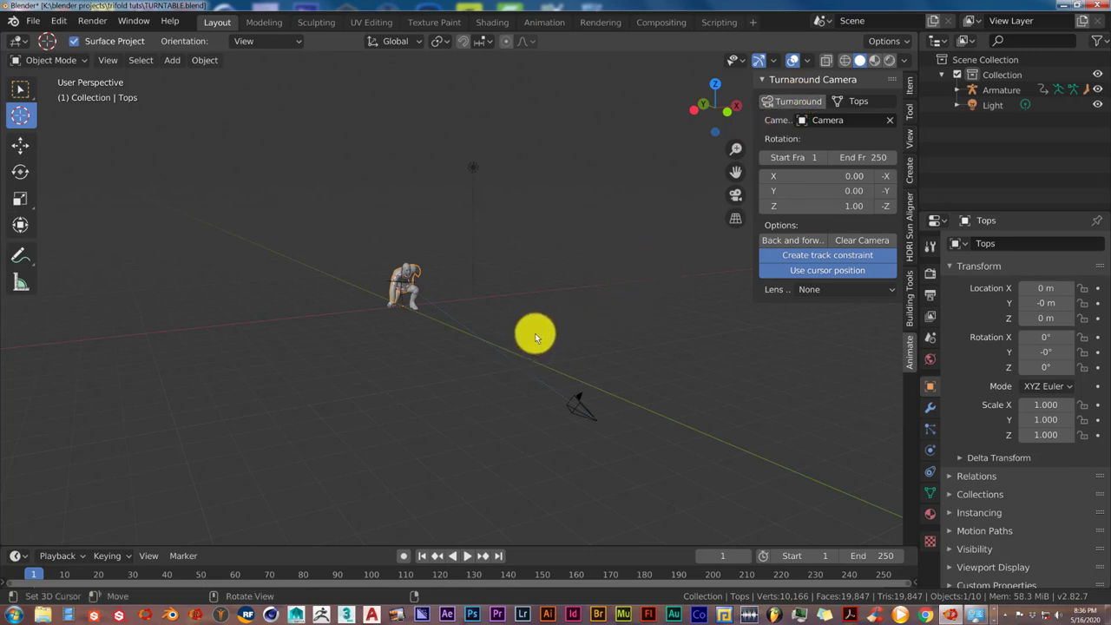
key("KP_8")
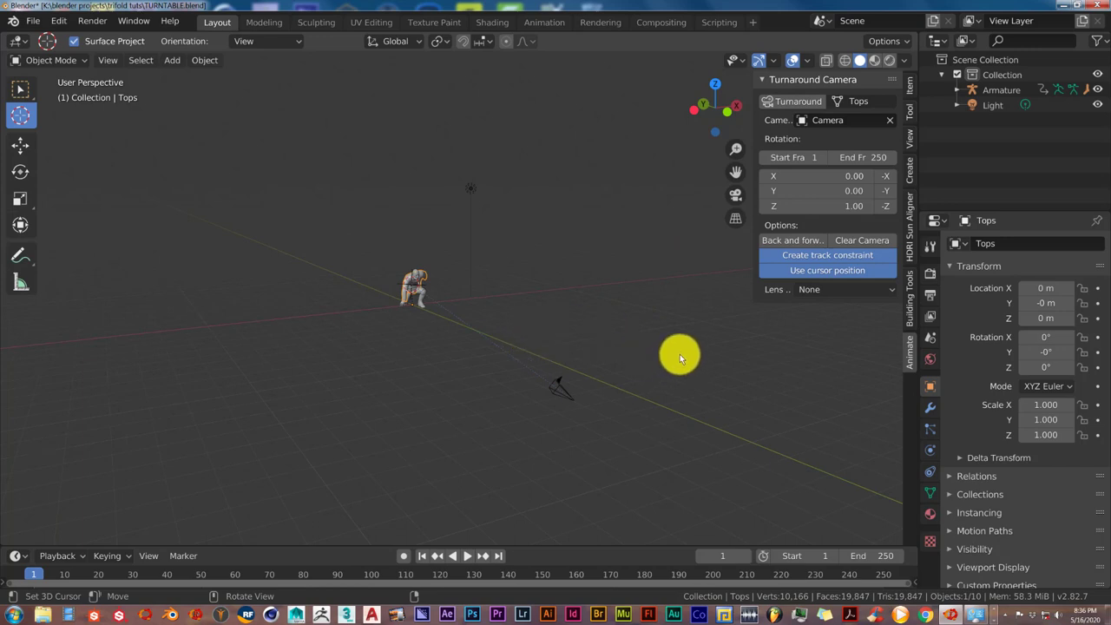
left_click(831, 212)
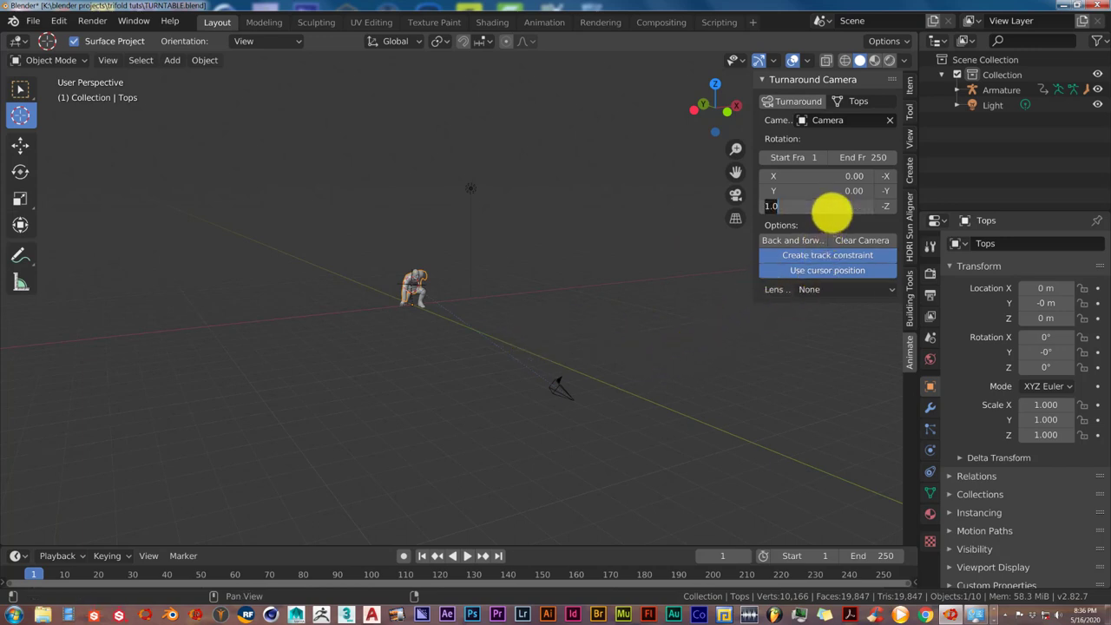
type("0")
key("Return")
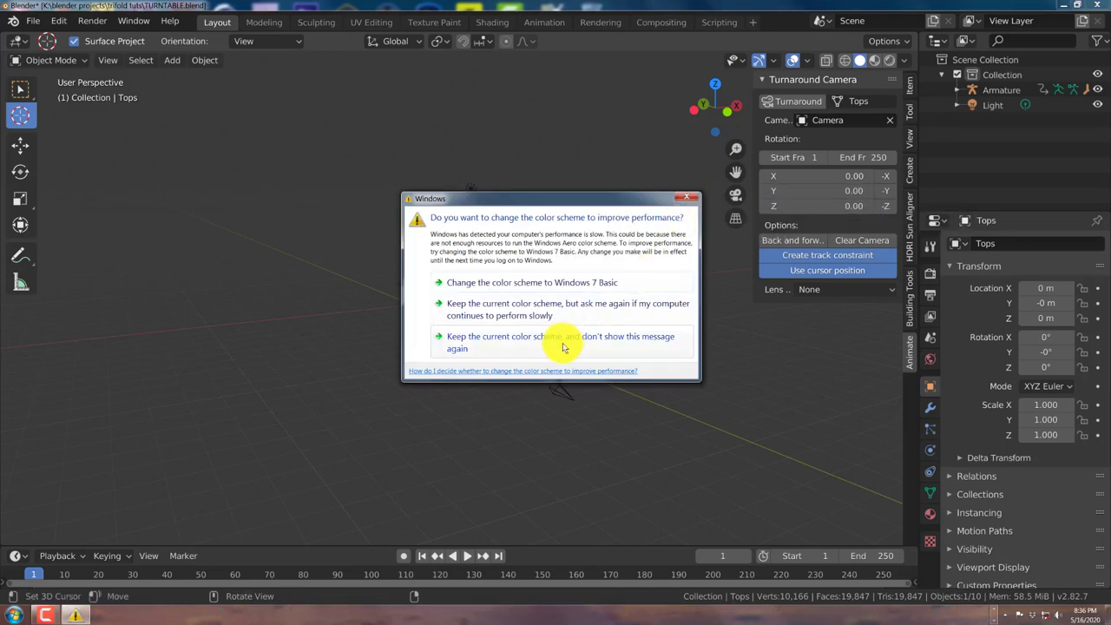
left_click(562, 347)
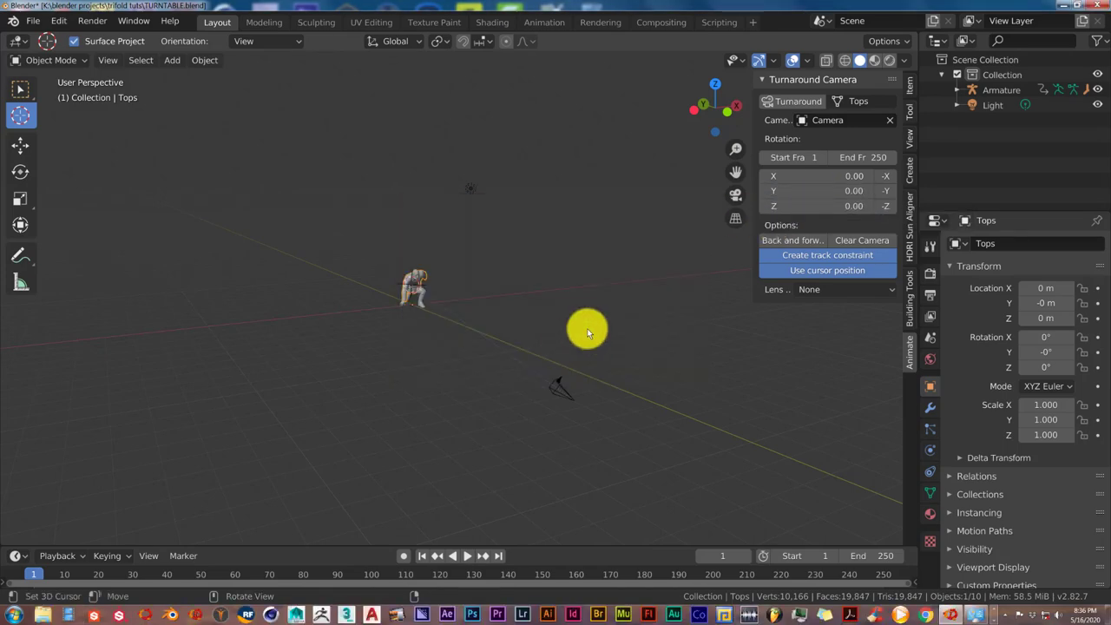
- Set Y revolutions to 1 and regenerate the turnaround camera
left_click(812, 191)
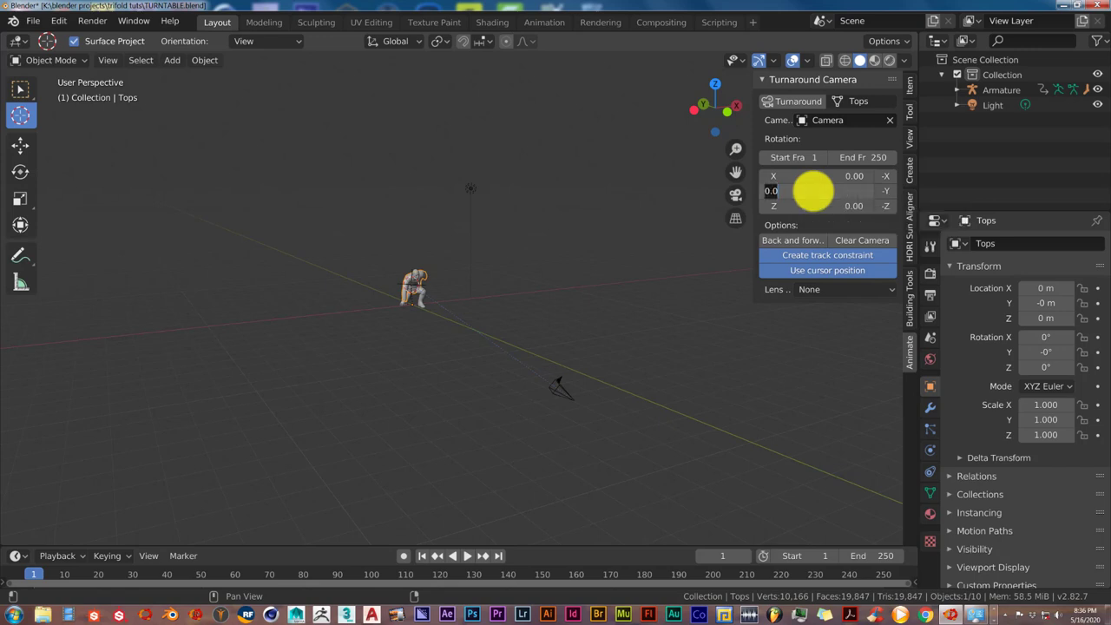
type("1")
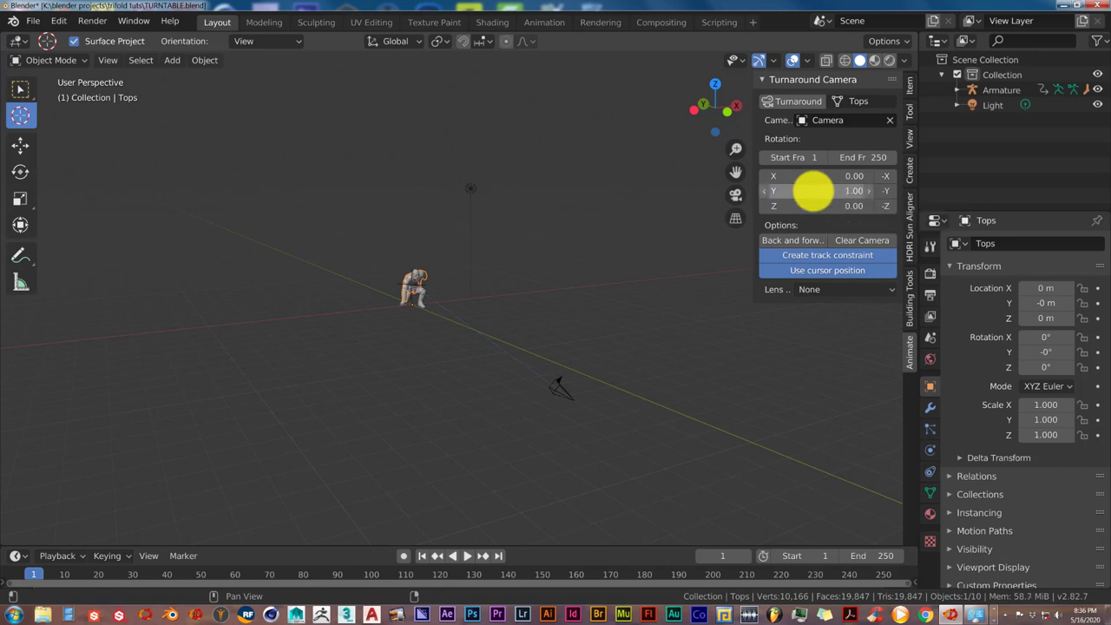
key("Return")
left_click(791, 106)
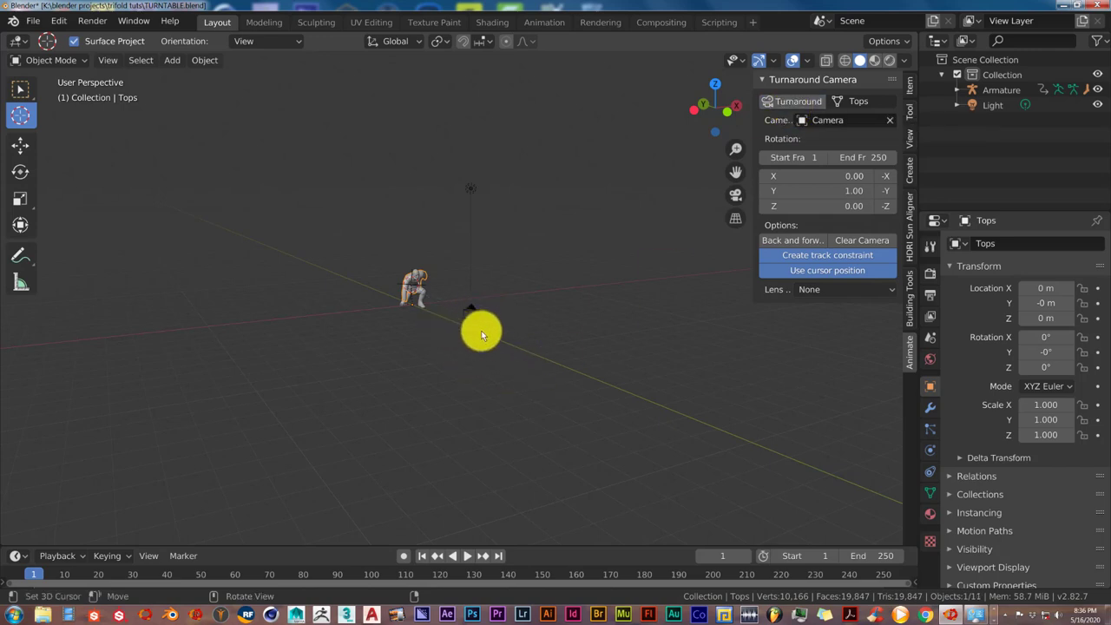
- Play the Y-axis turntable animation through the turnaround camera, then stop it
key("KP_0")
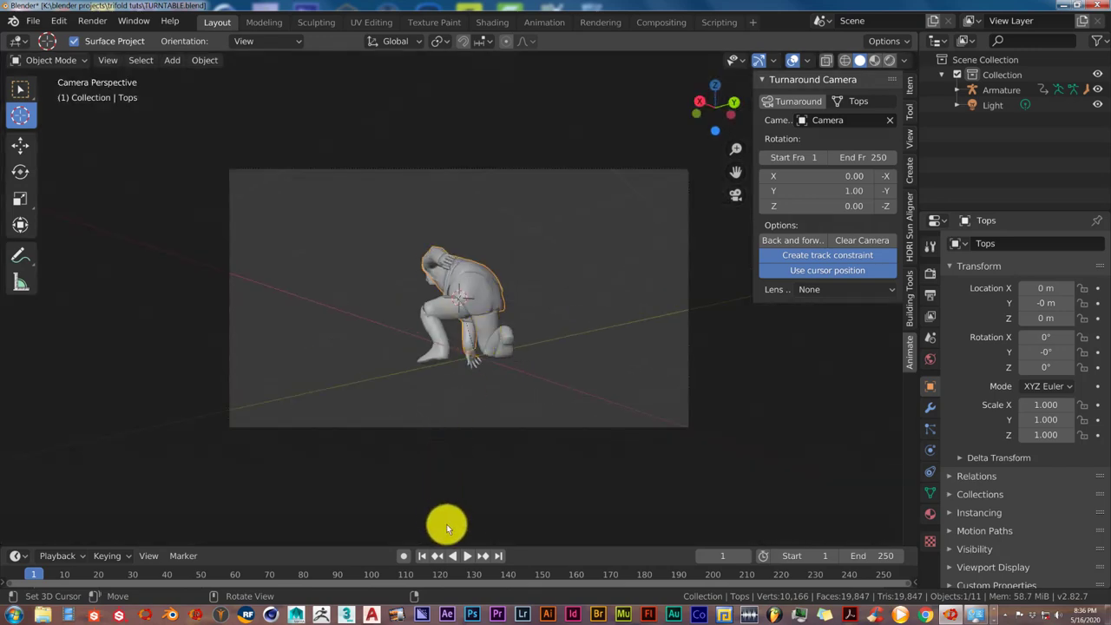
left_click(467, 555)
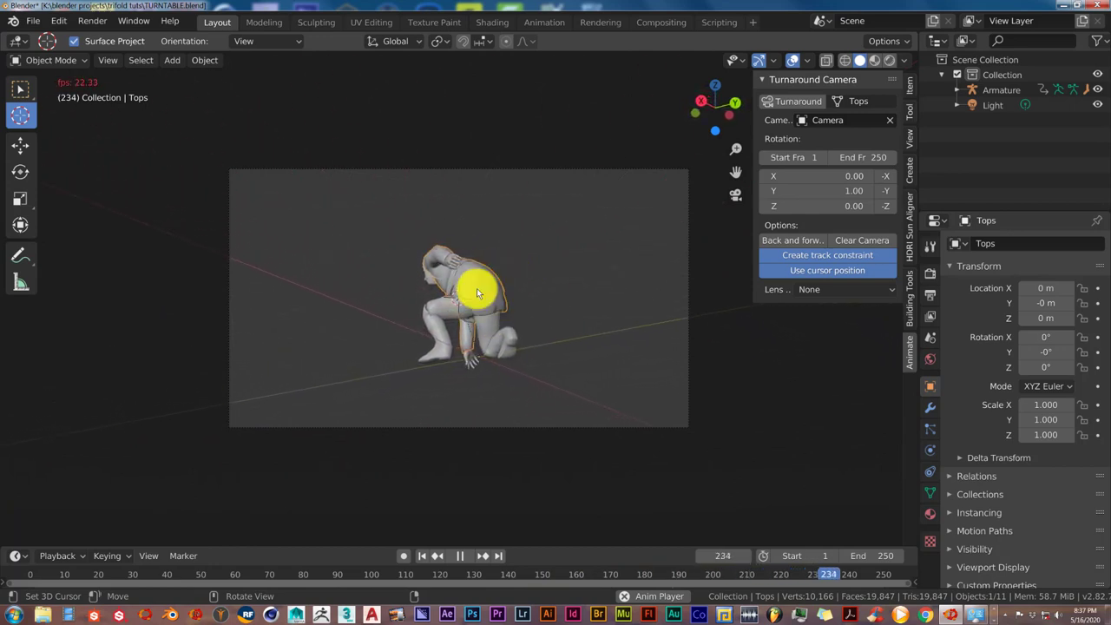
left_click(464, 556)
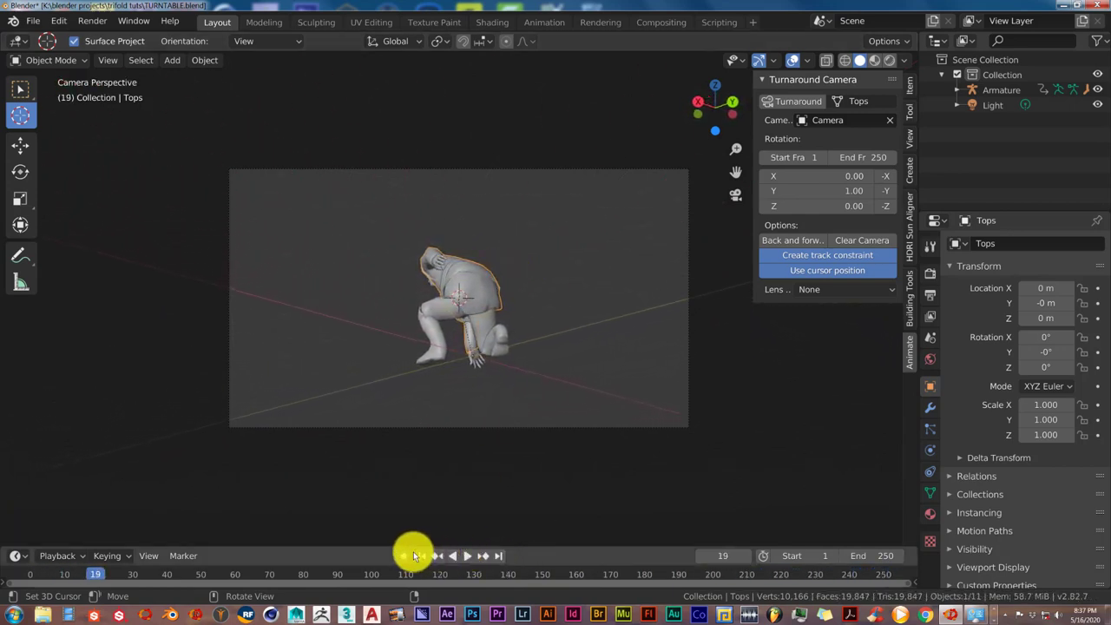
- Rewind the timeline to frame 1 and adjust the camera-view zoom on the crouching character
left_click(421, 555)
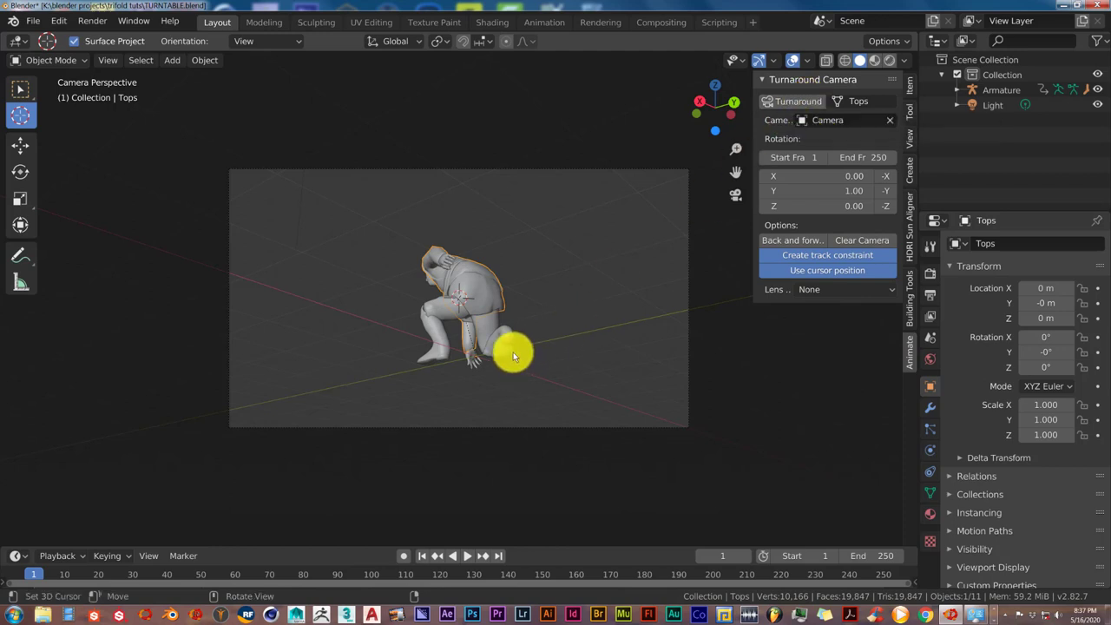
scroll(512, 351, "down", 1)
scroll(513, 351, "up", 2)
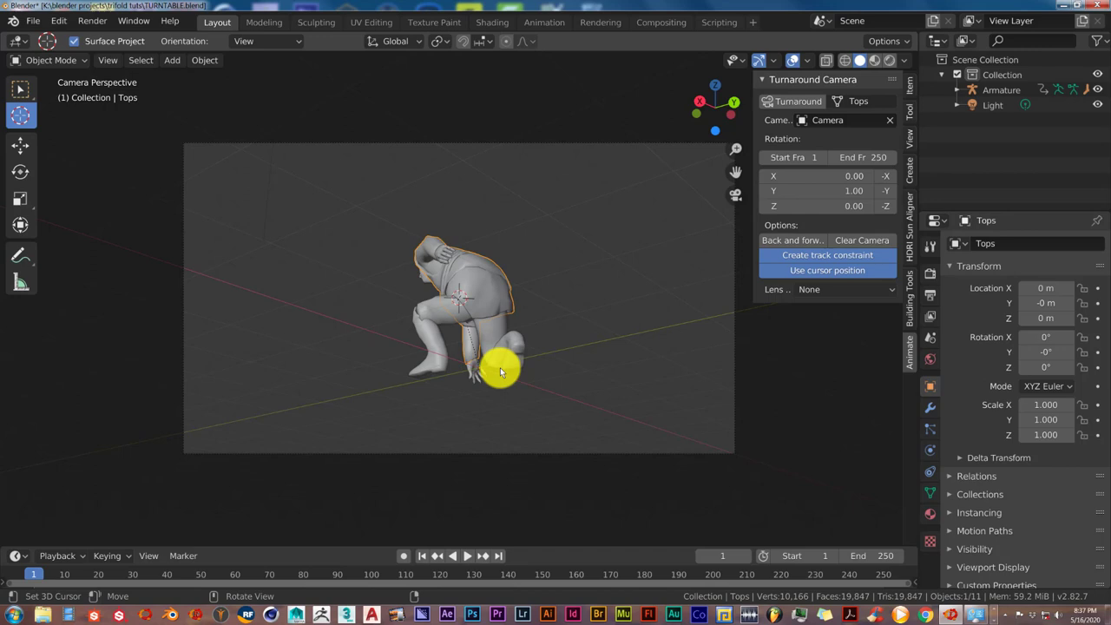
scroll(500, 367, "down", 1)
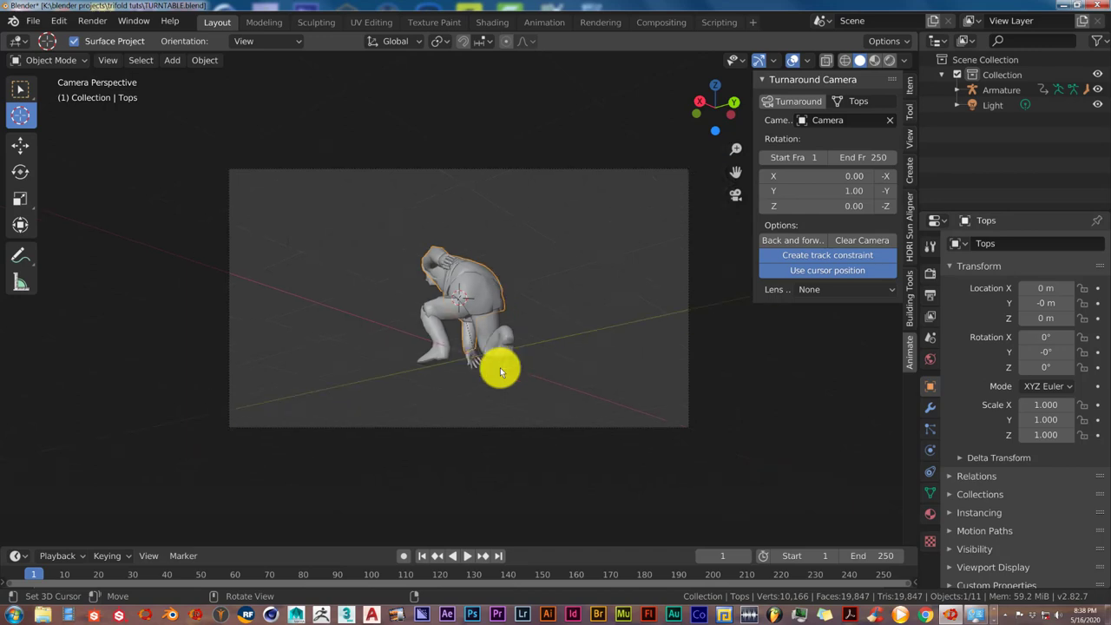